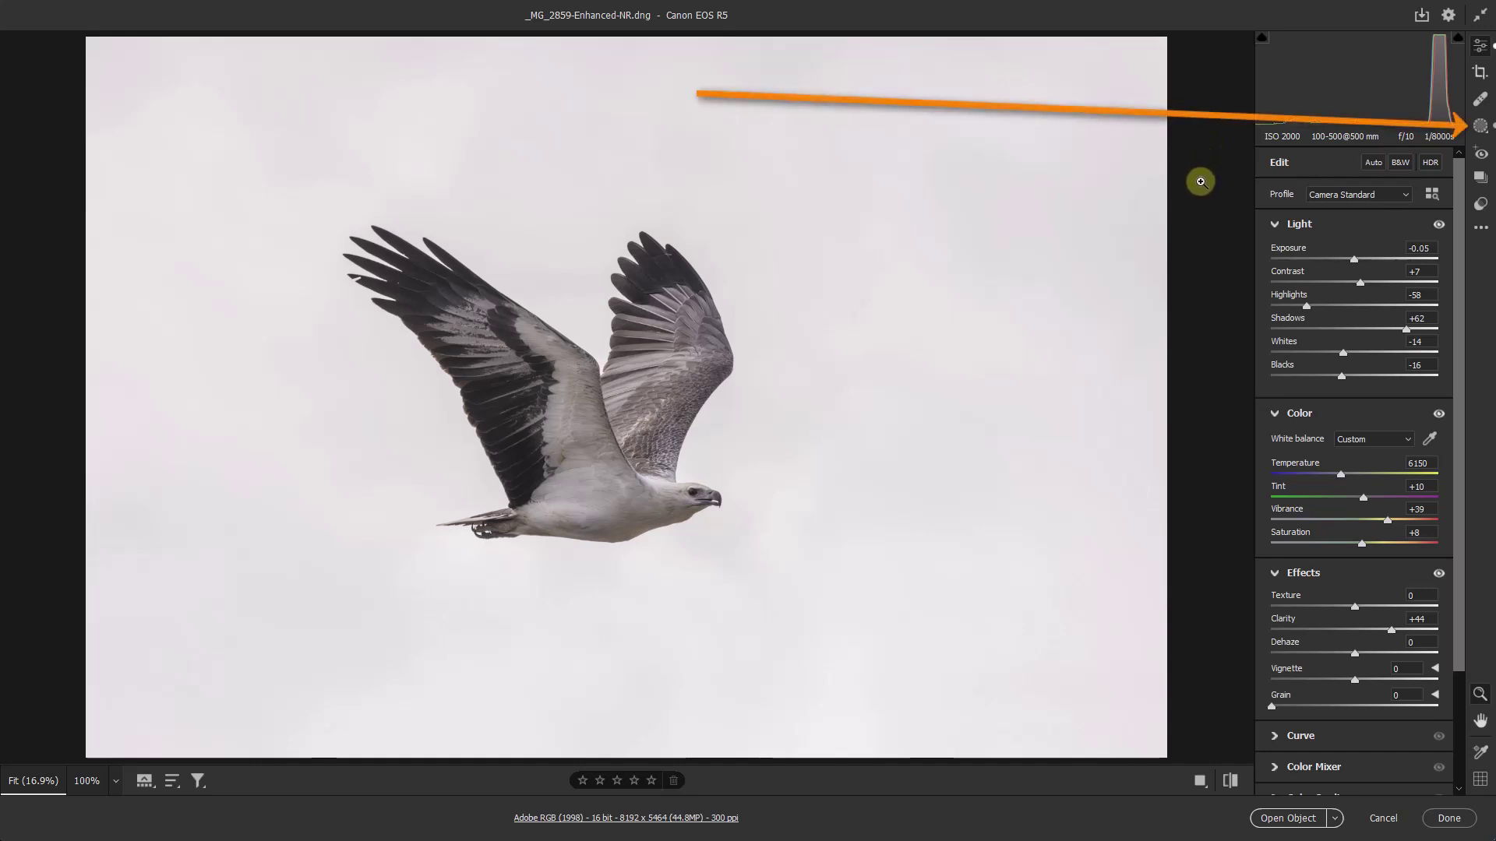
# Add a new mask with Select Sky so it covers the sky around the eagle
pyautogui.click(1479, 126)
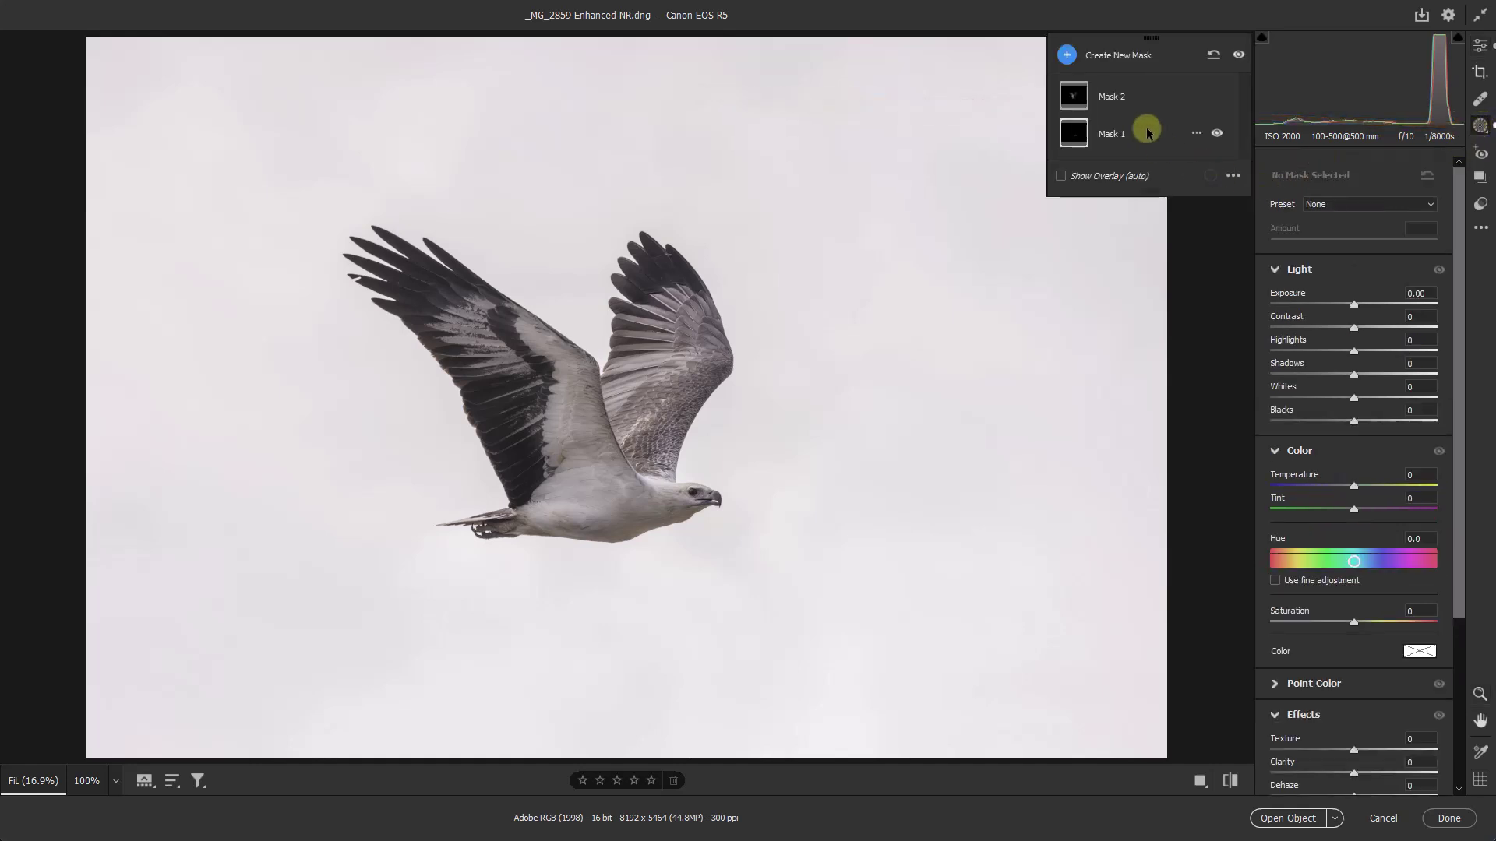
pyautogui.moveTo(1072, 96)
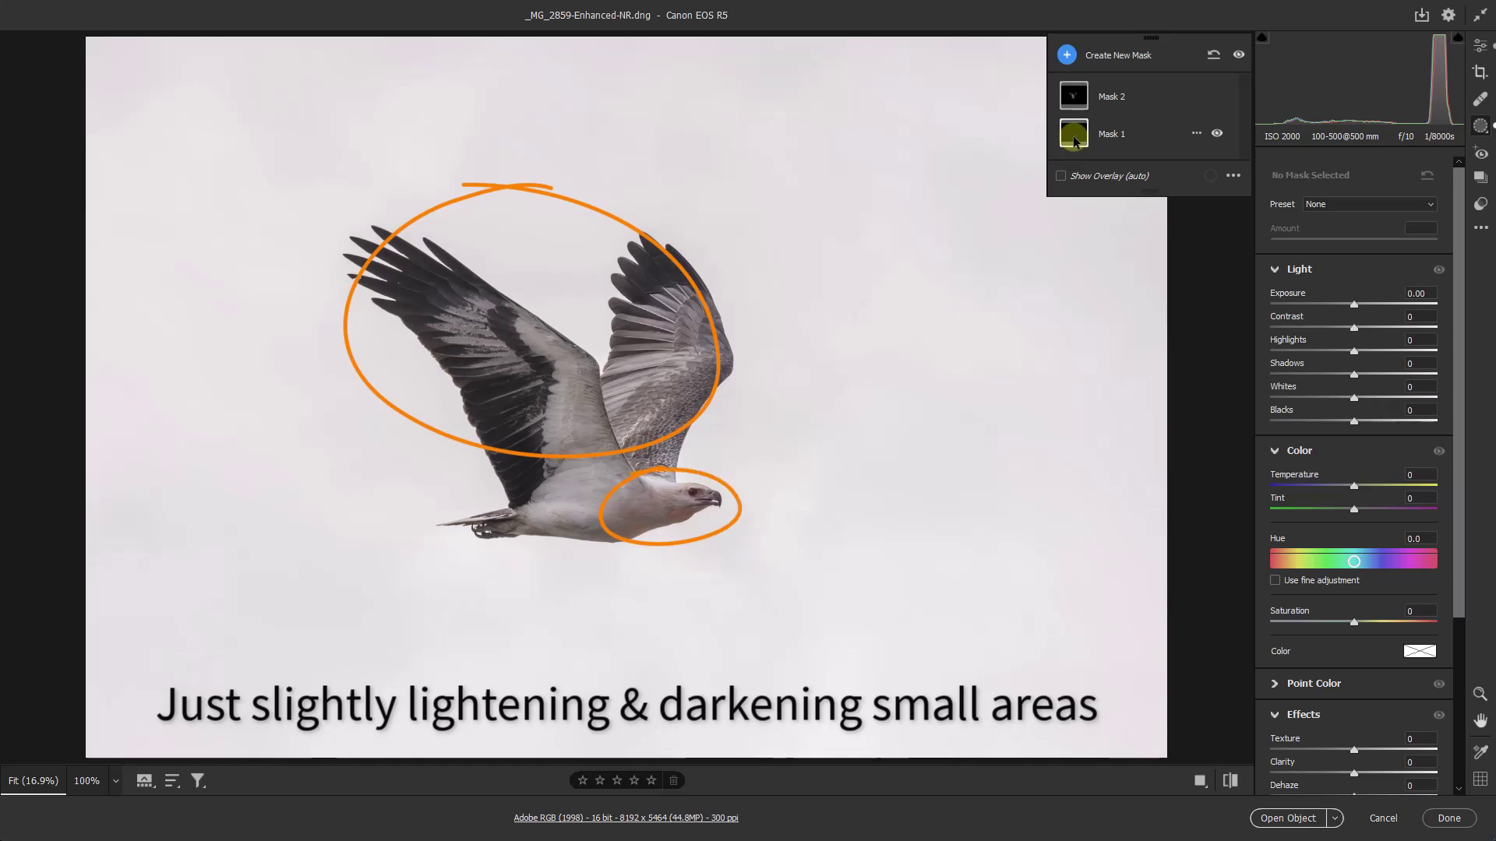
pyautogui.click(1066, 56)
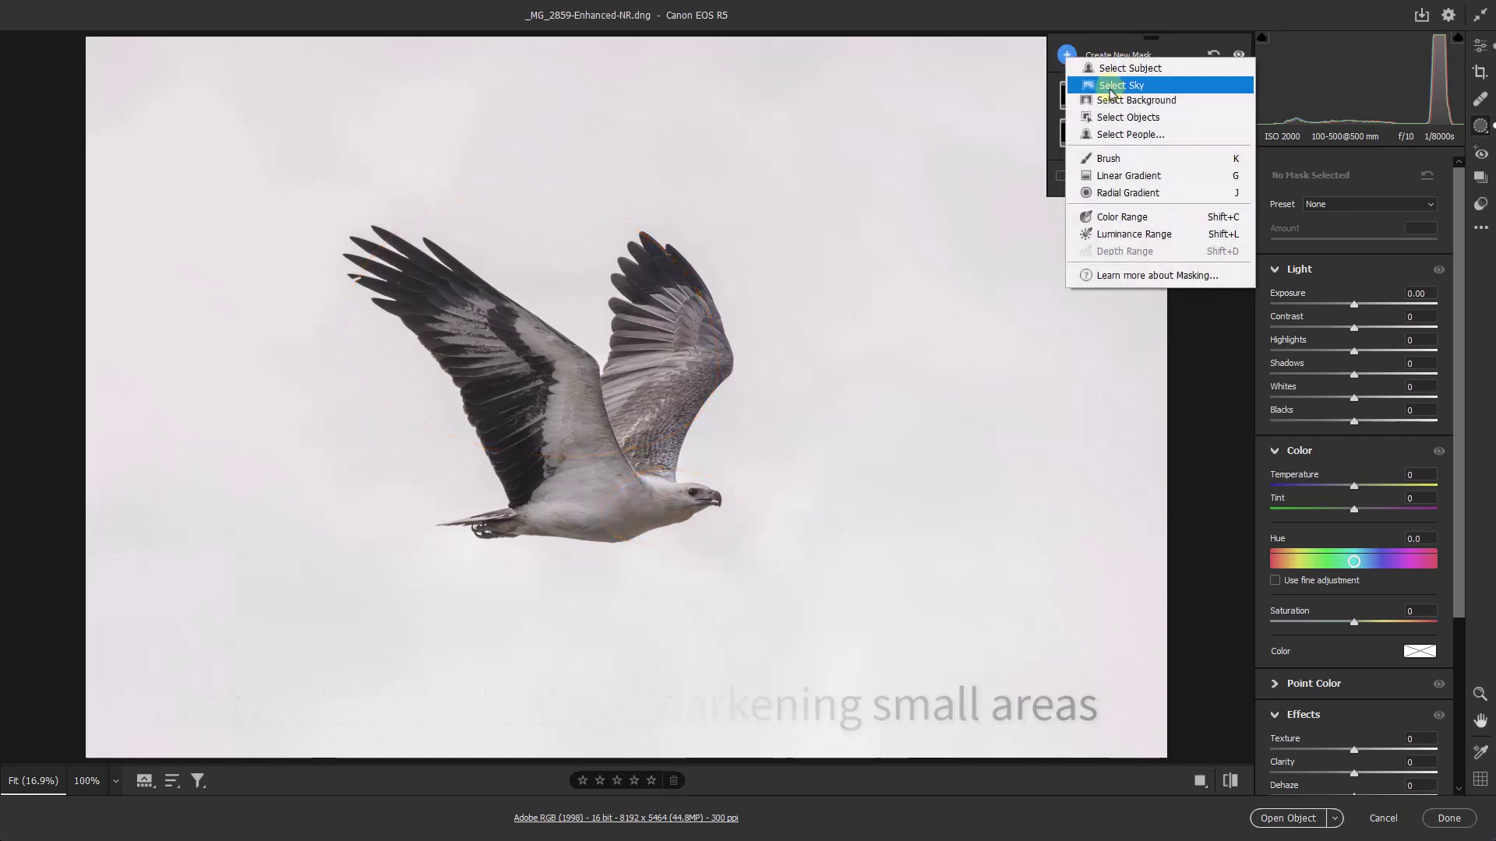
pyautogui.click(1110, 87)
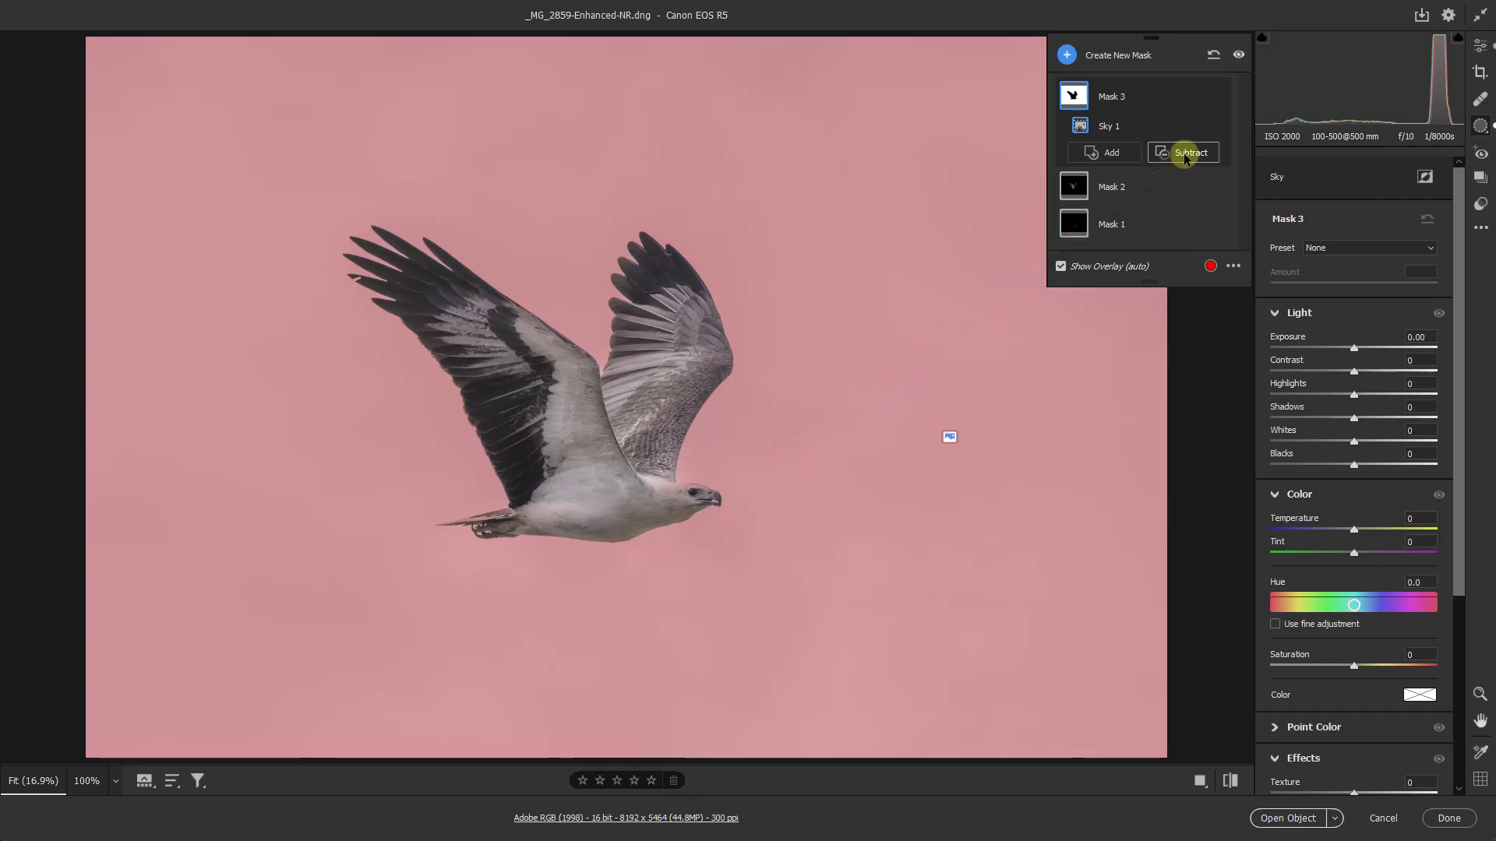
# Hide the mask overlay and darken the sky mask to Highlights -100 and Exposure -0.40
pyautogui.click(1061, 267)
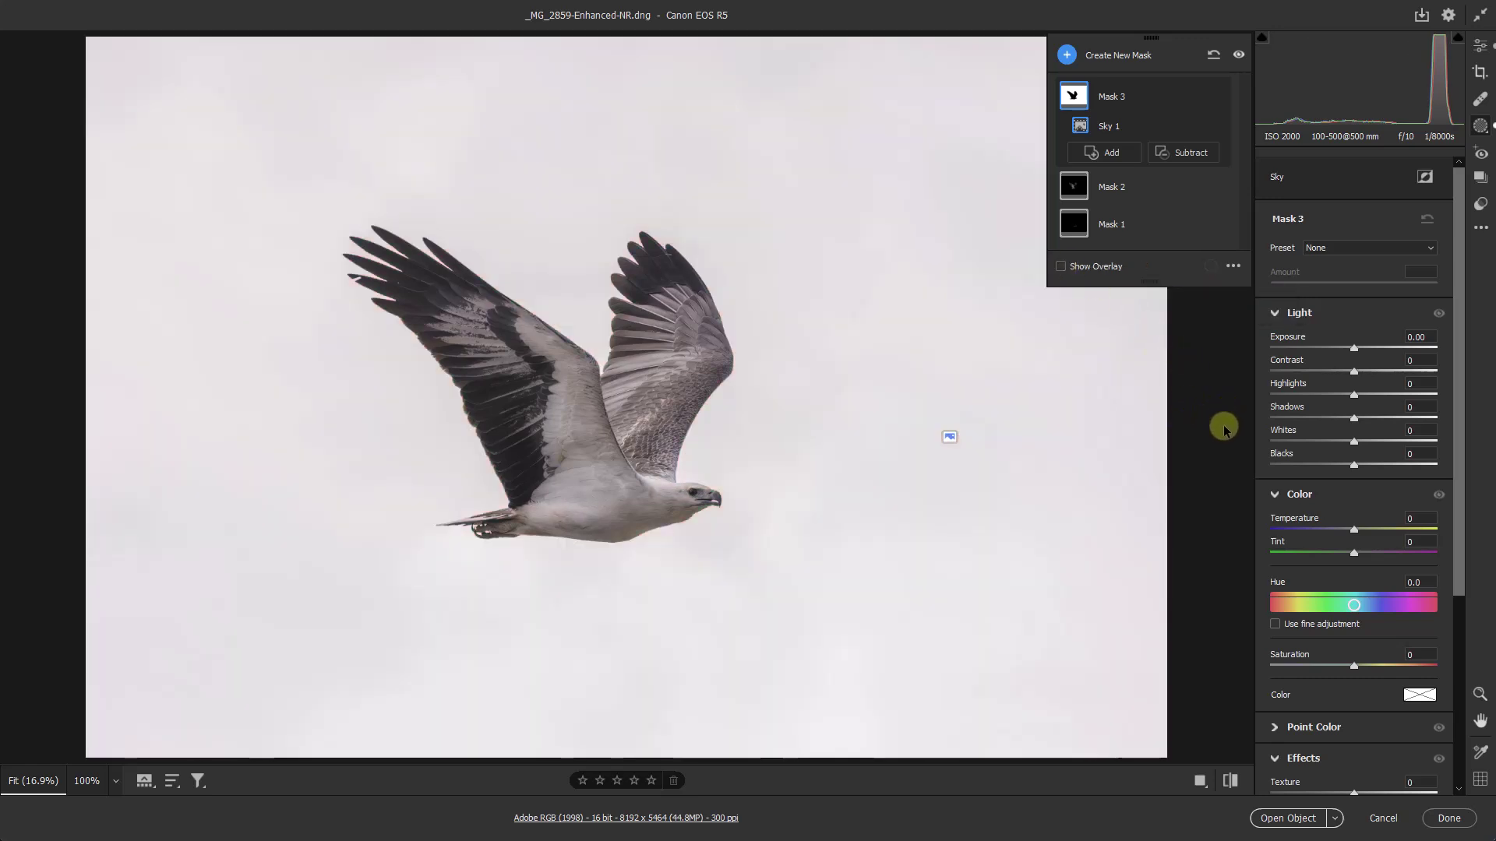
pyautogui.click(1312, 395)
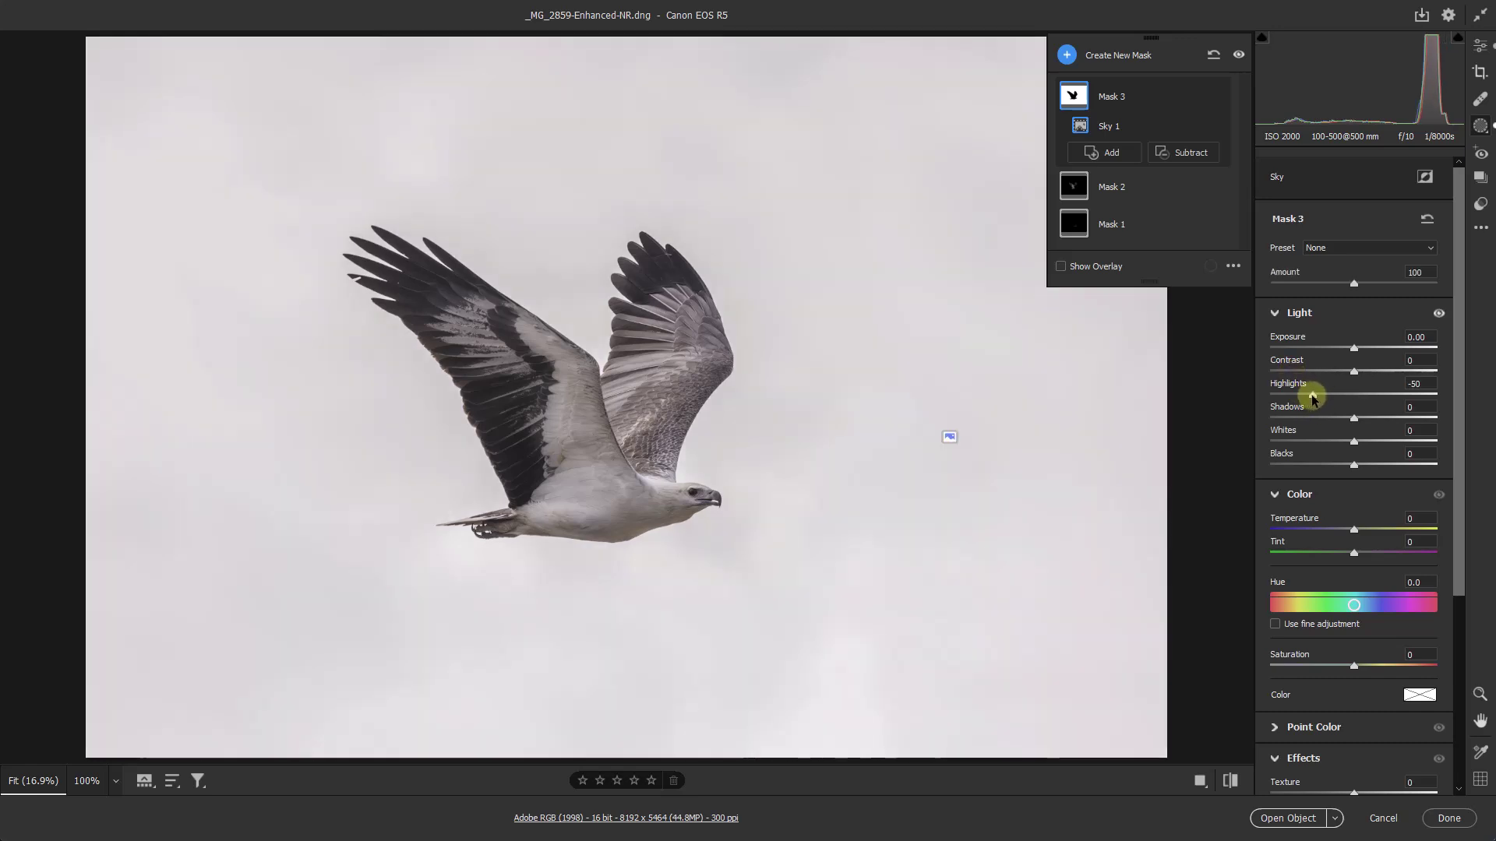
pyautogui.moveTo(1313, 396); pyautogui.dragTo(1271, 395)
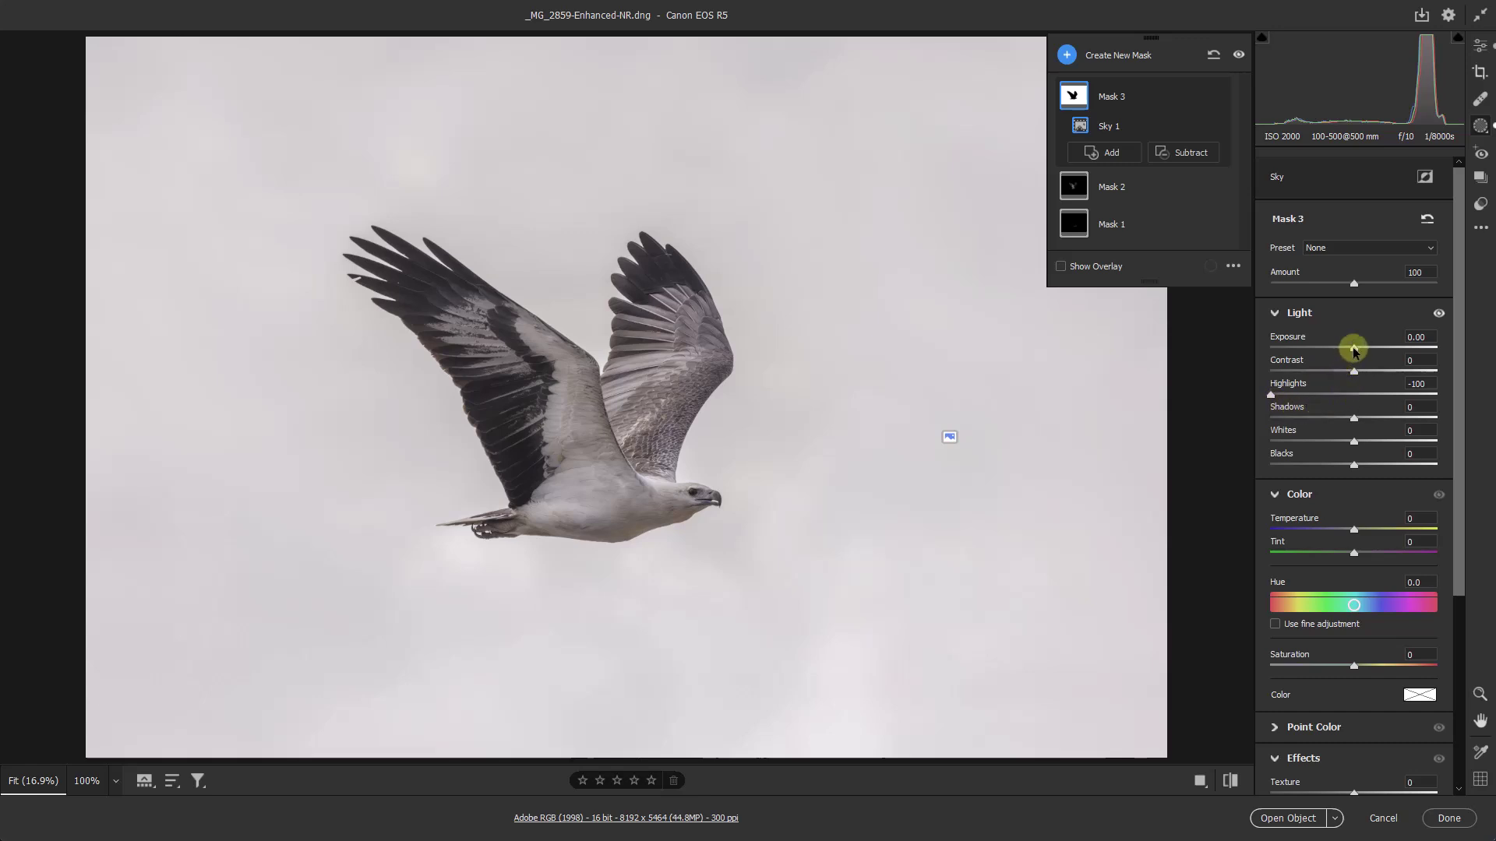
pyautogui.moveTo(1354, 350)
pyautogui.mouseDown()
pyautogui.moveTo(1311, 355)
pyautogui.moveTo(1345, 358)
pyautogui.mouseUp()
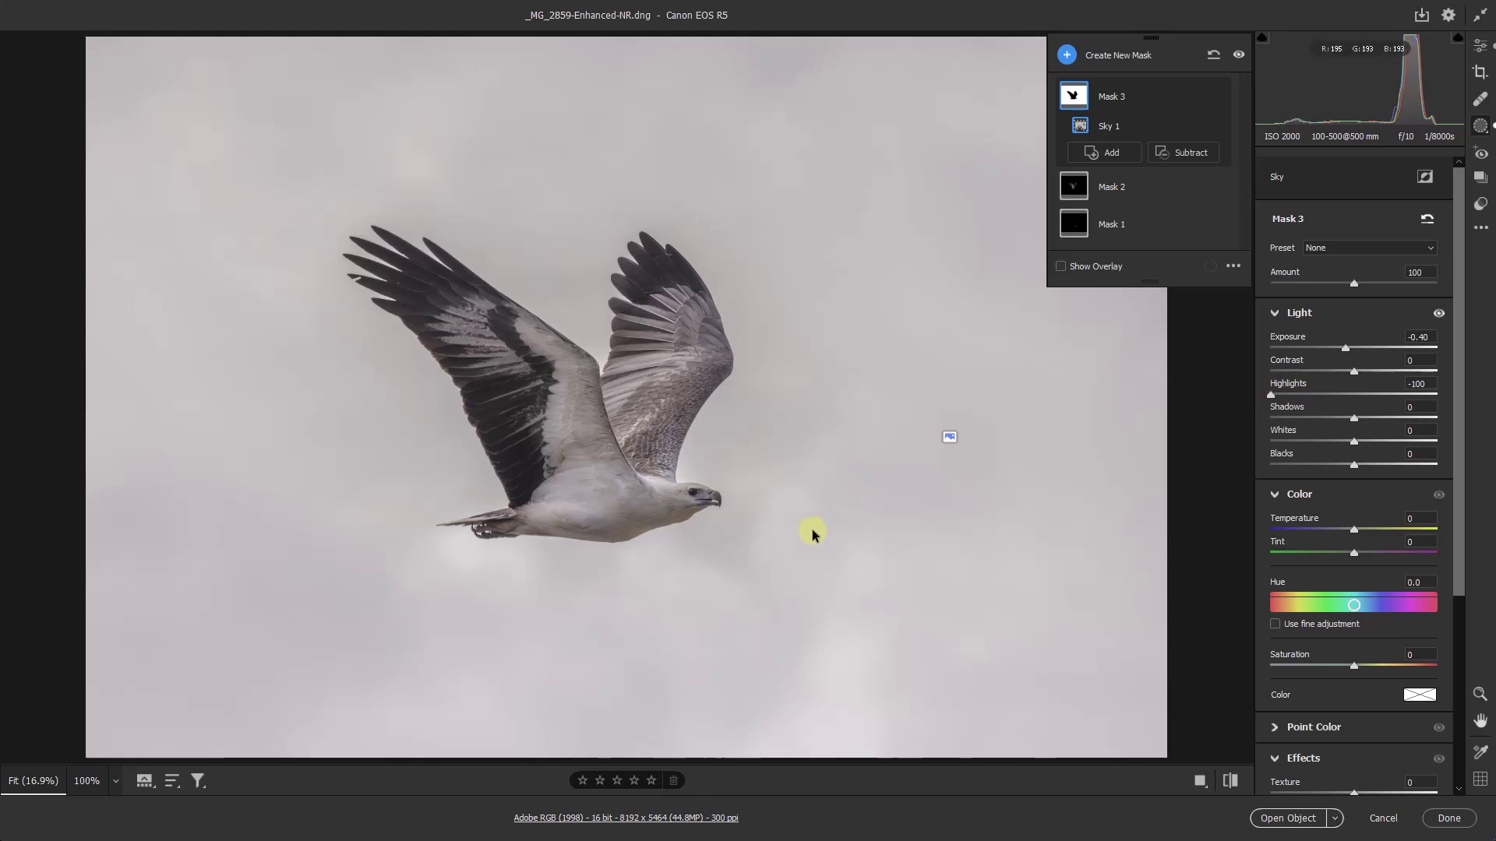
# Draw a radial gradient oval around the eagle using J
pyautogui.press('j')
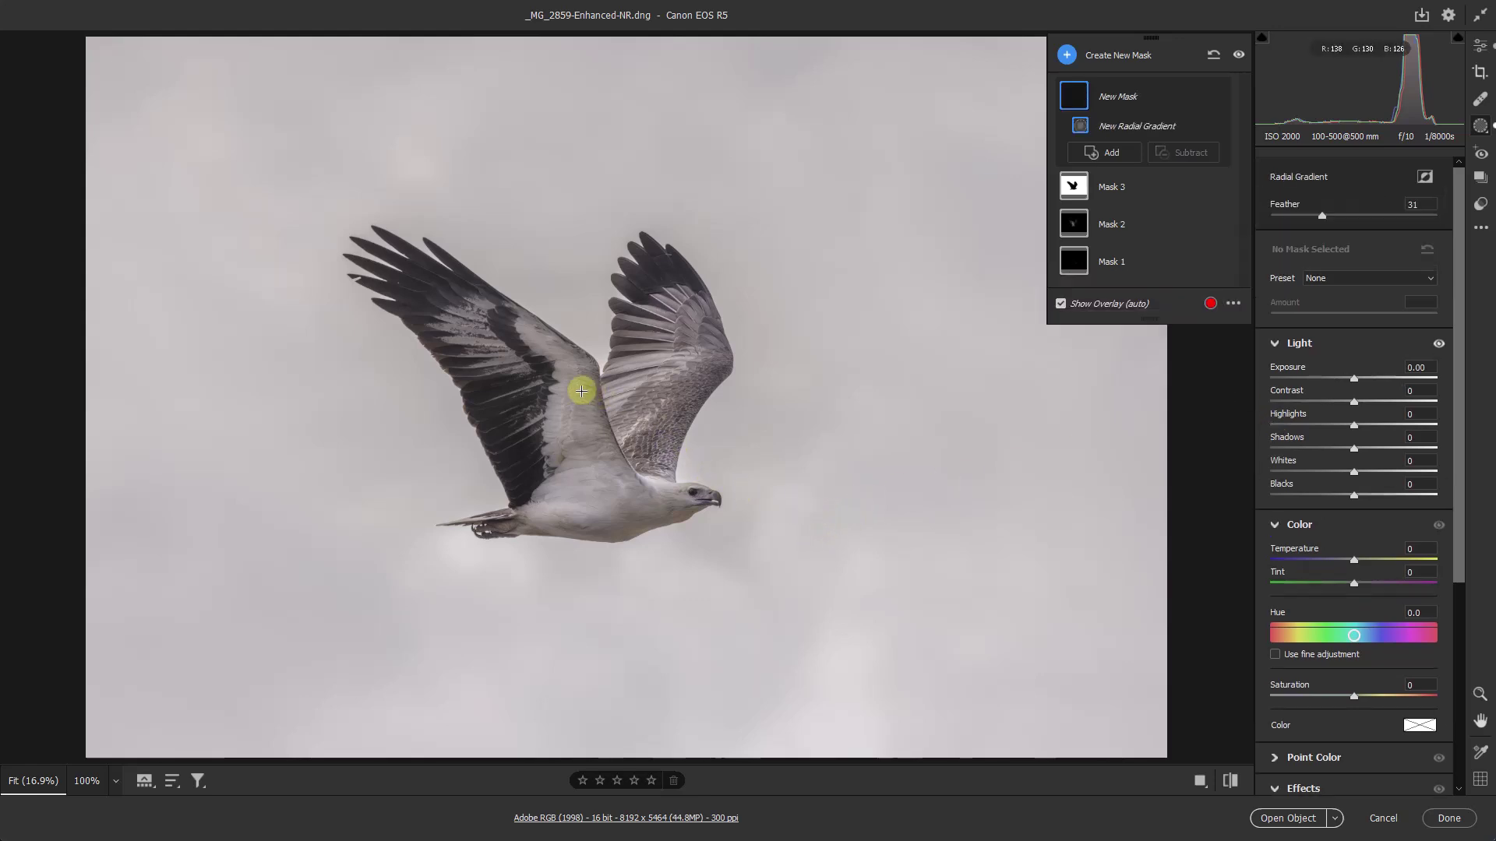
pyautogui.moveTo(562, 381); pyautogui.dragTo(797, 554)
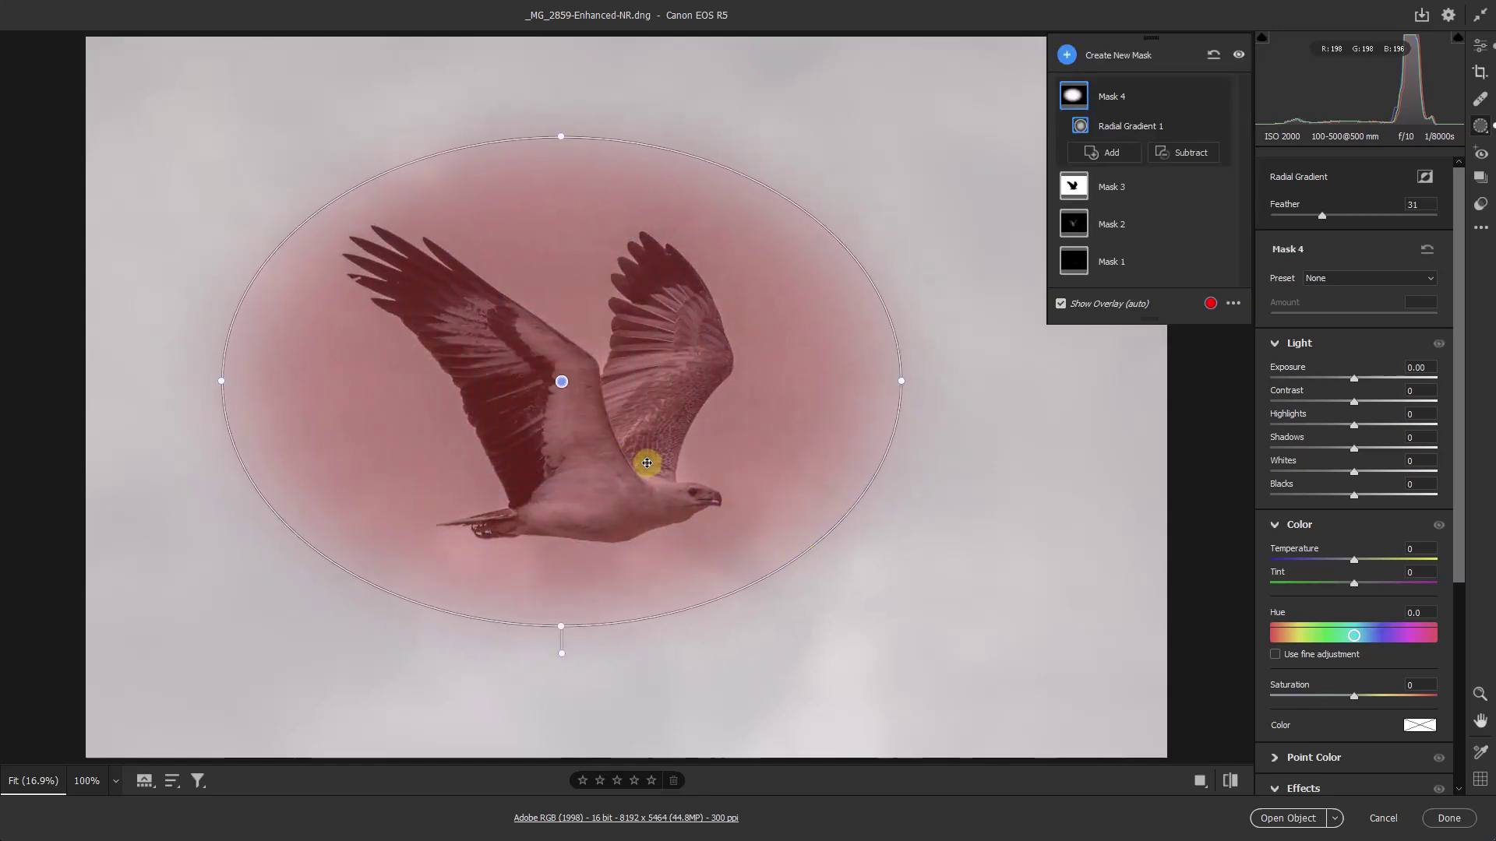
pyautogui.moveTo(622, 424); pyautogui.dragTo(637, 426)
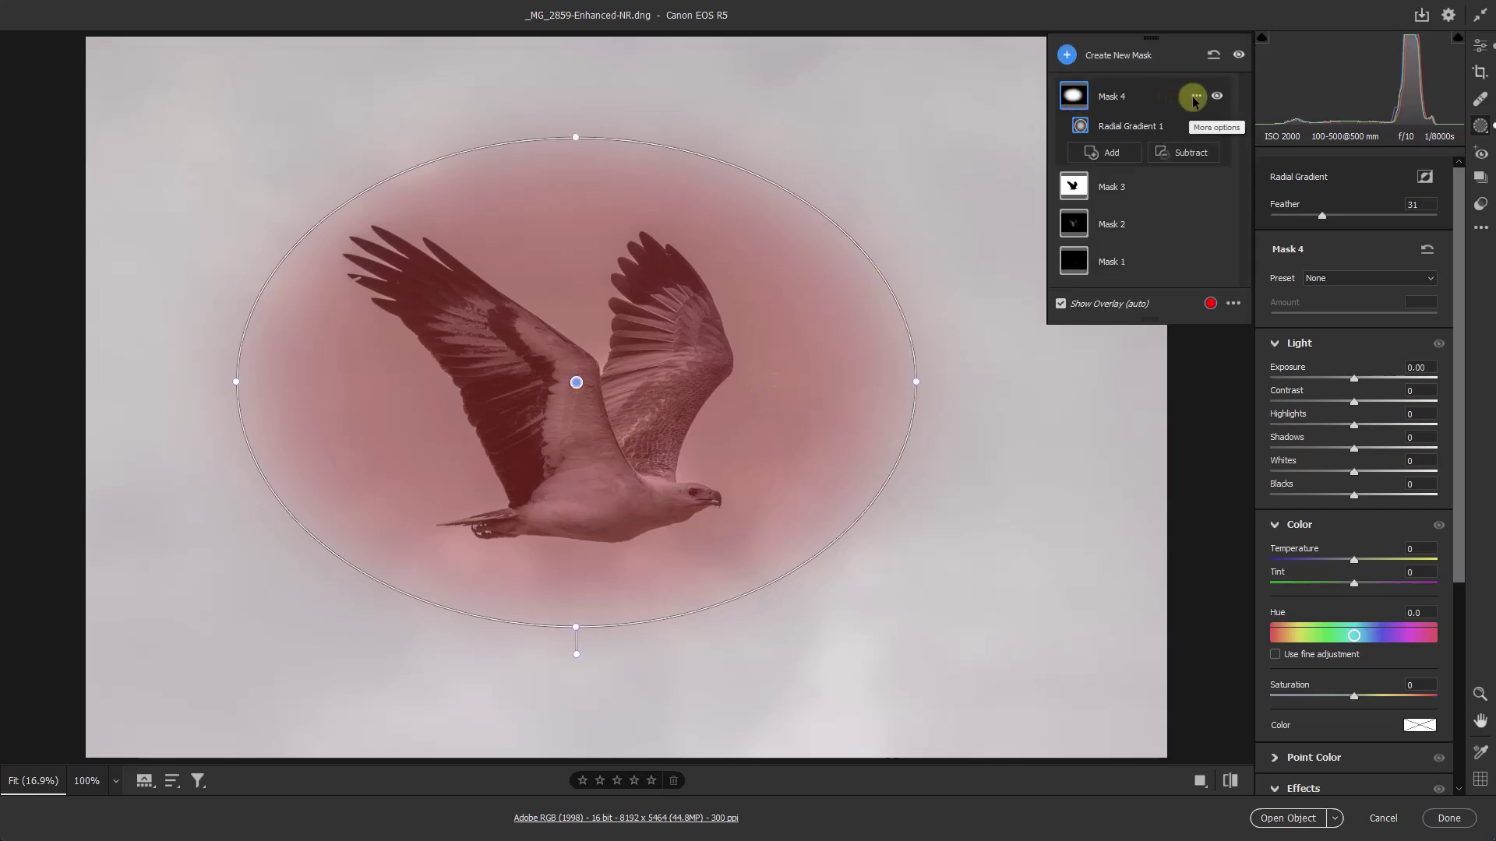
# Invert the oval mask, feather it to 52, enlarge it, and set Exposure -0.60
pyautogui.click(1197, 98)
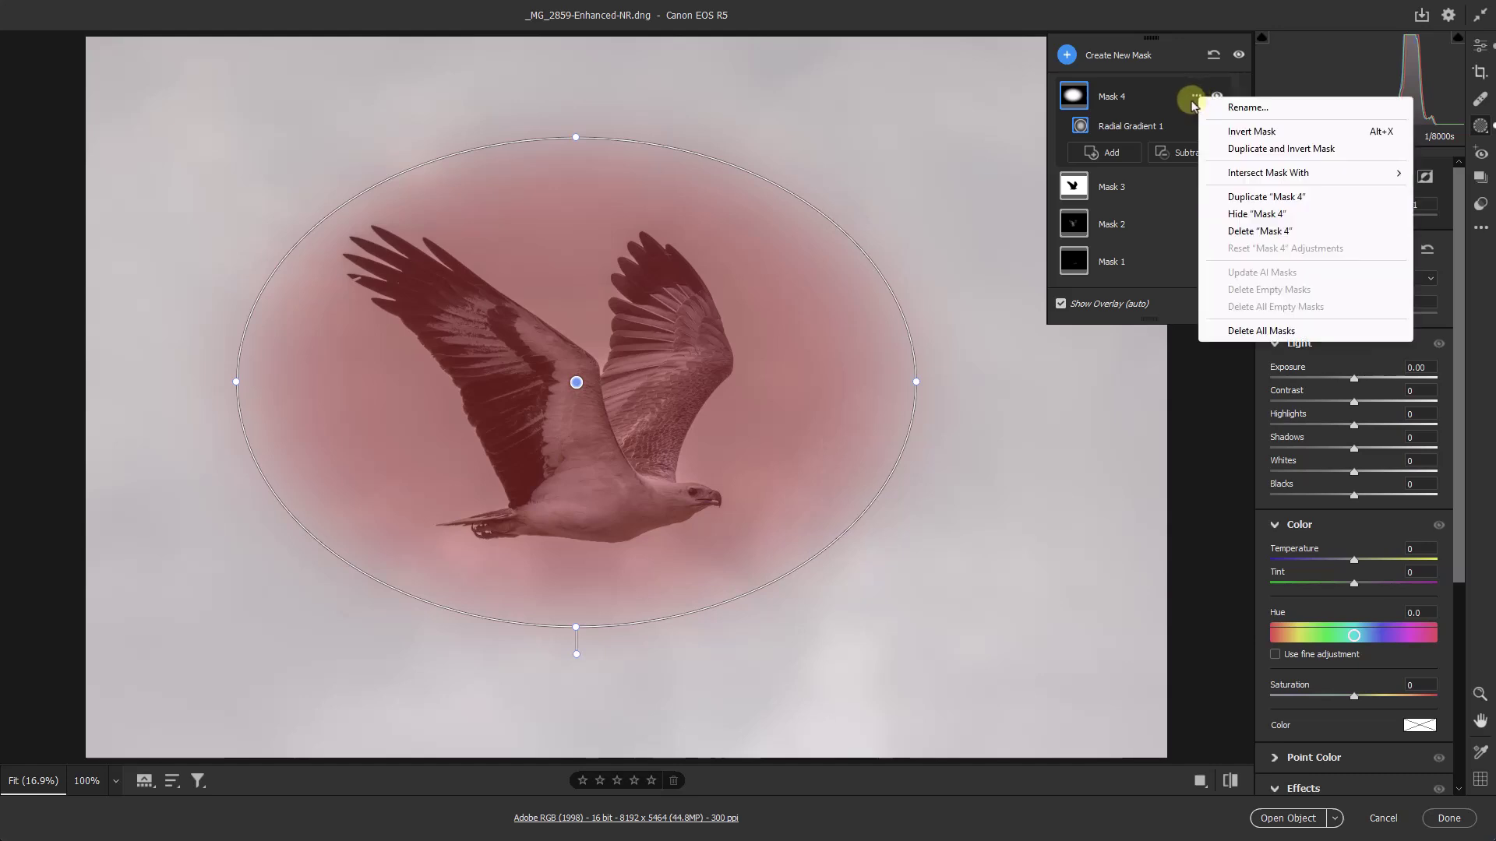
pyautogui.click(1231, 132)
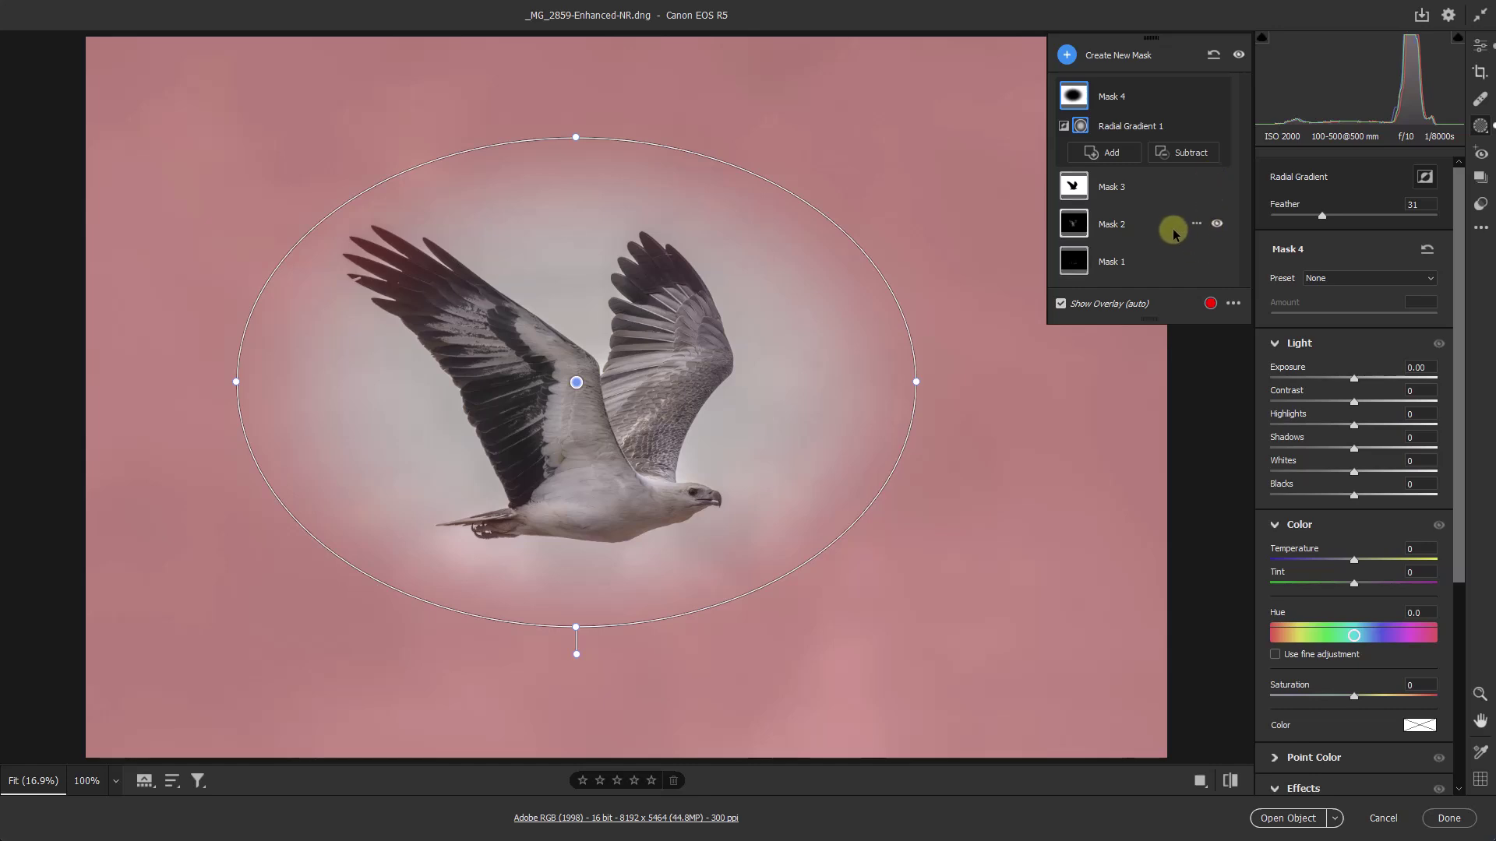
pyautogui.moveTo(1325, 218); pyautogui.dragTo(1357, 222)
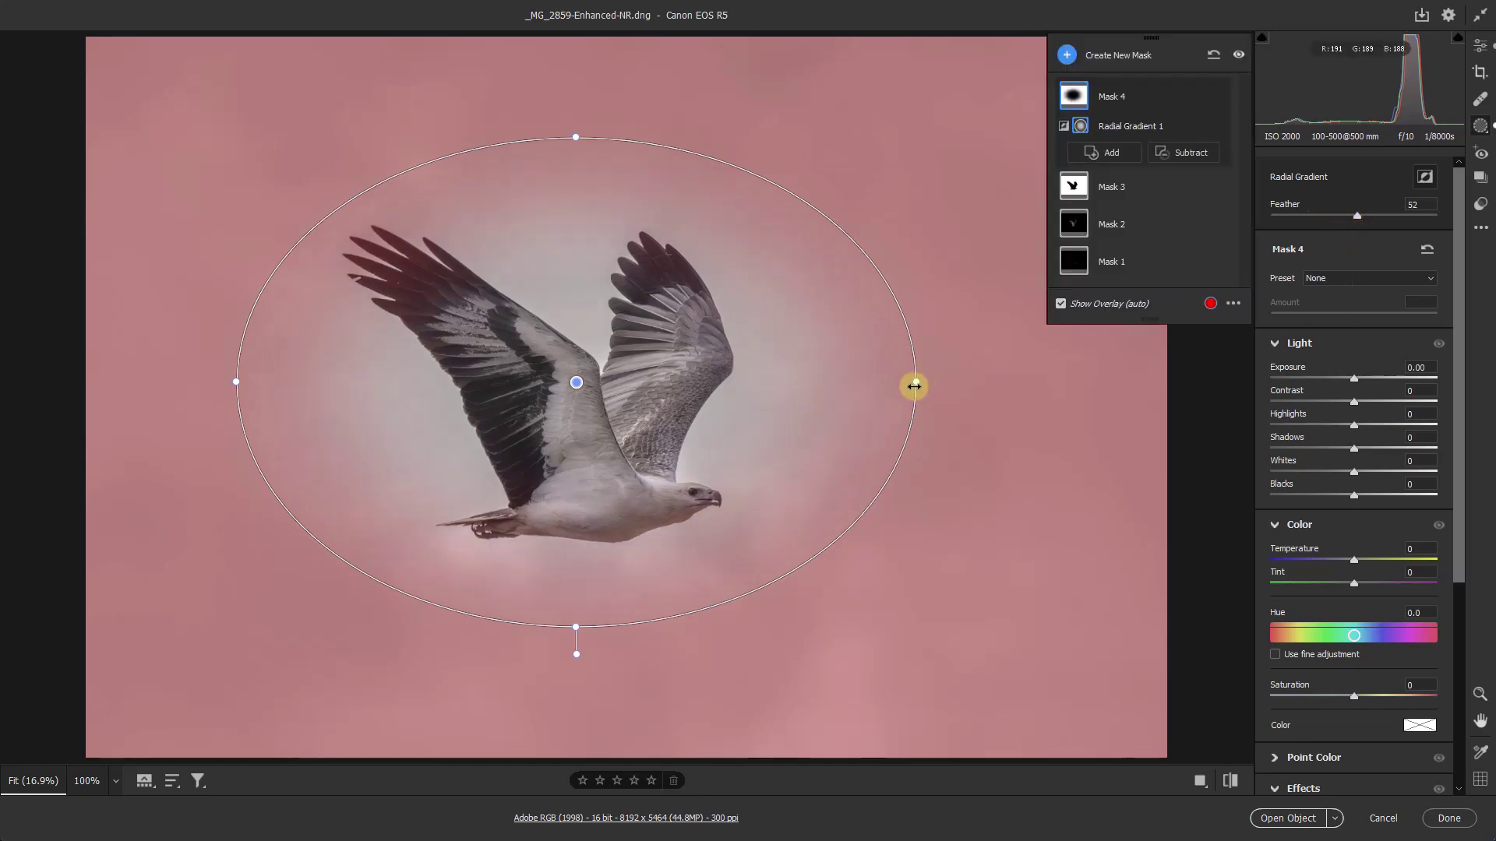
pyautogui.moveTo(913, 383); pyautogui.dragTo(970, 375)
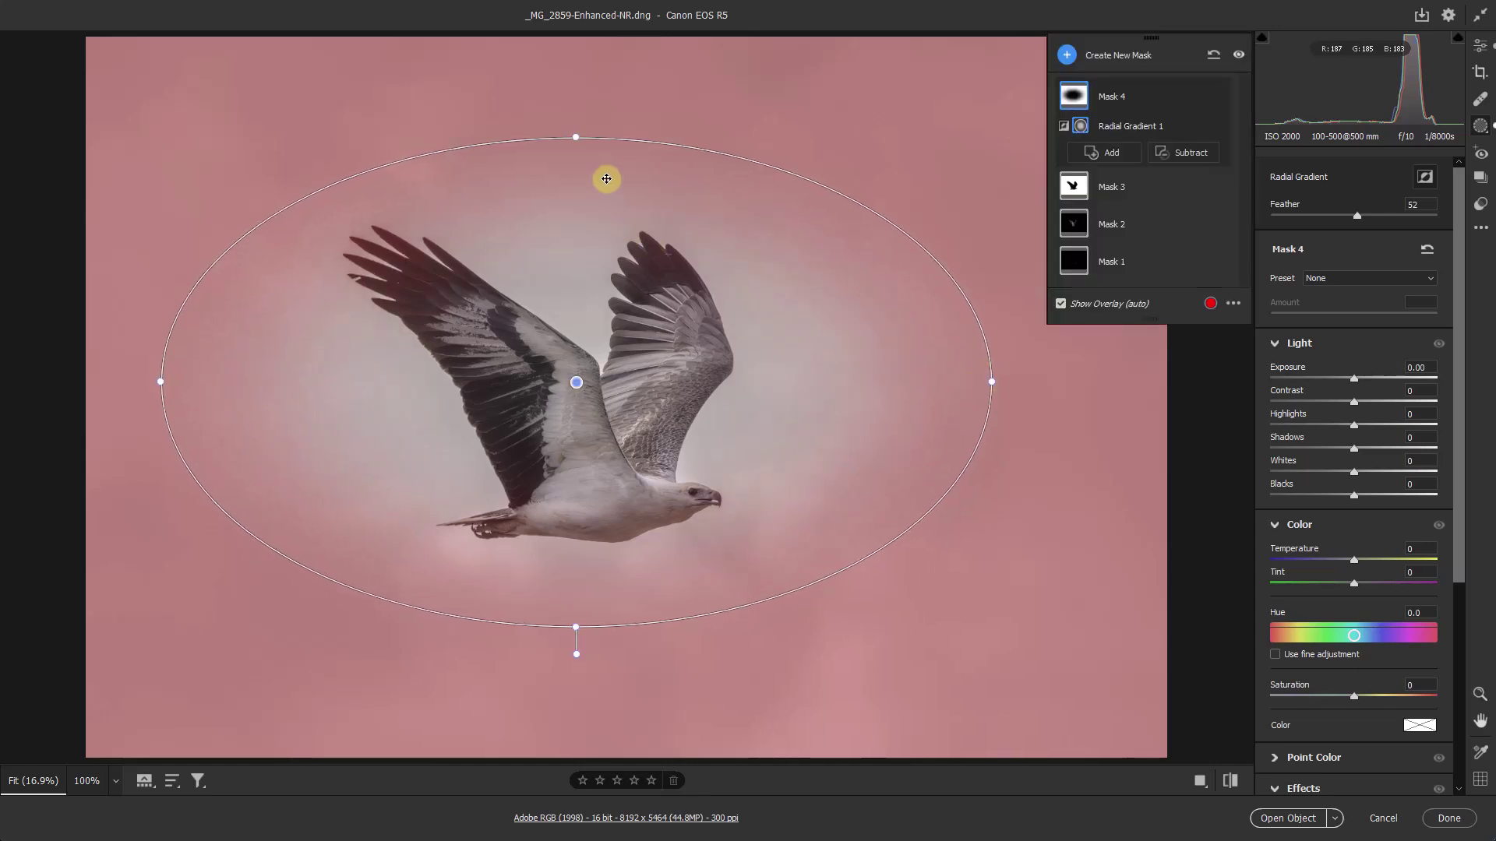
pyautogui.moveTo(578, 137); pyautogui.dragTo(579, 124)
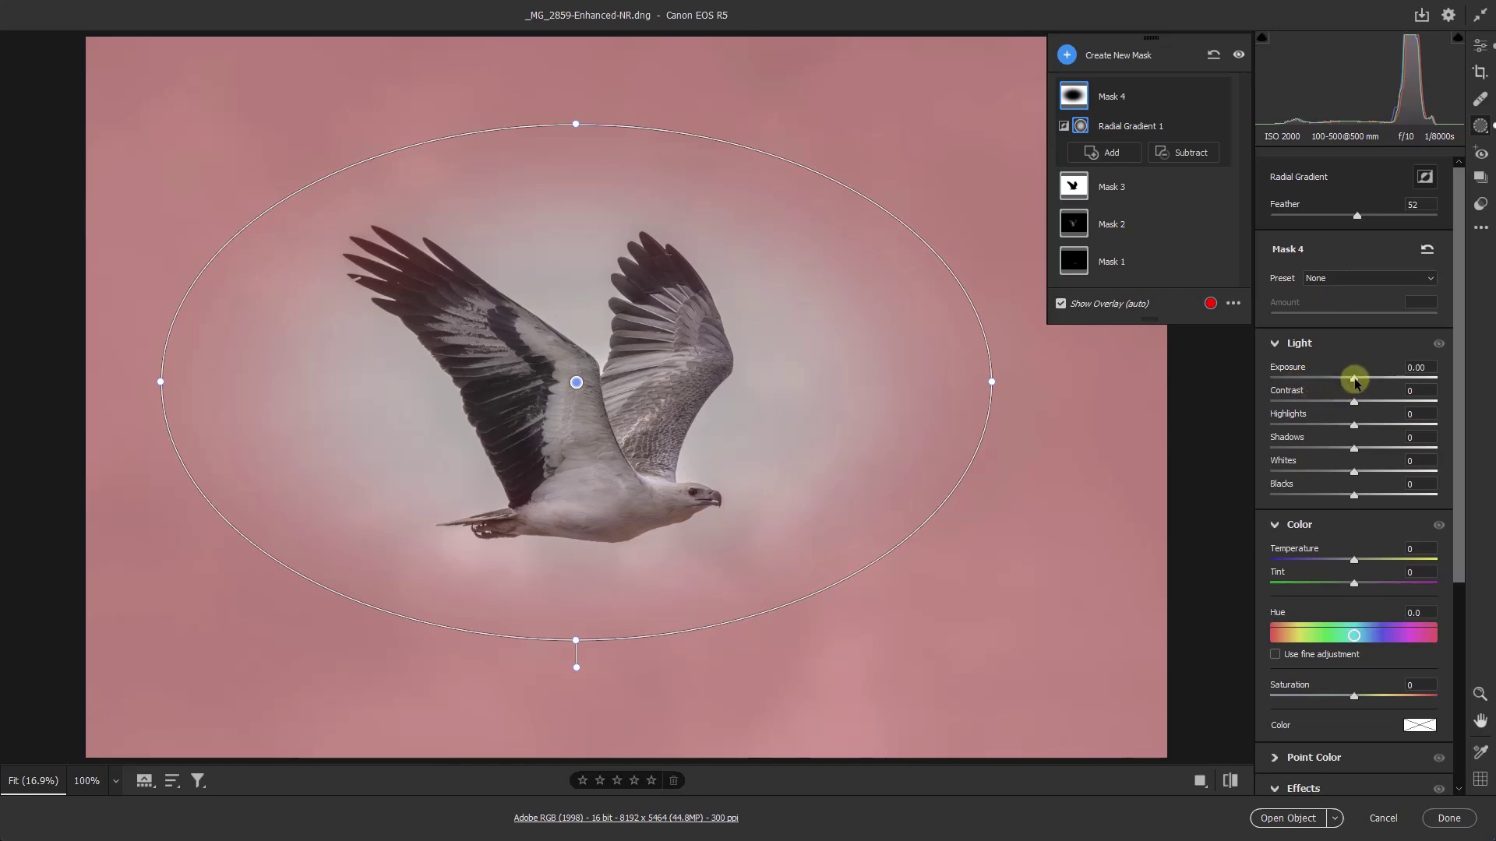
pyautogui.moveTo(1354, 381); pyautogui.dragTo(1341, 381)
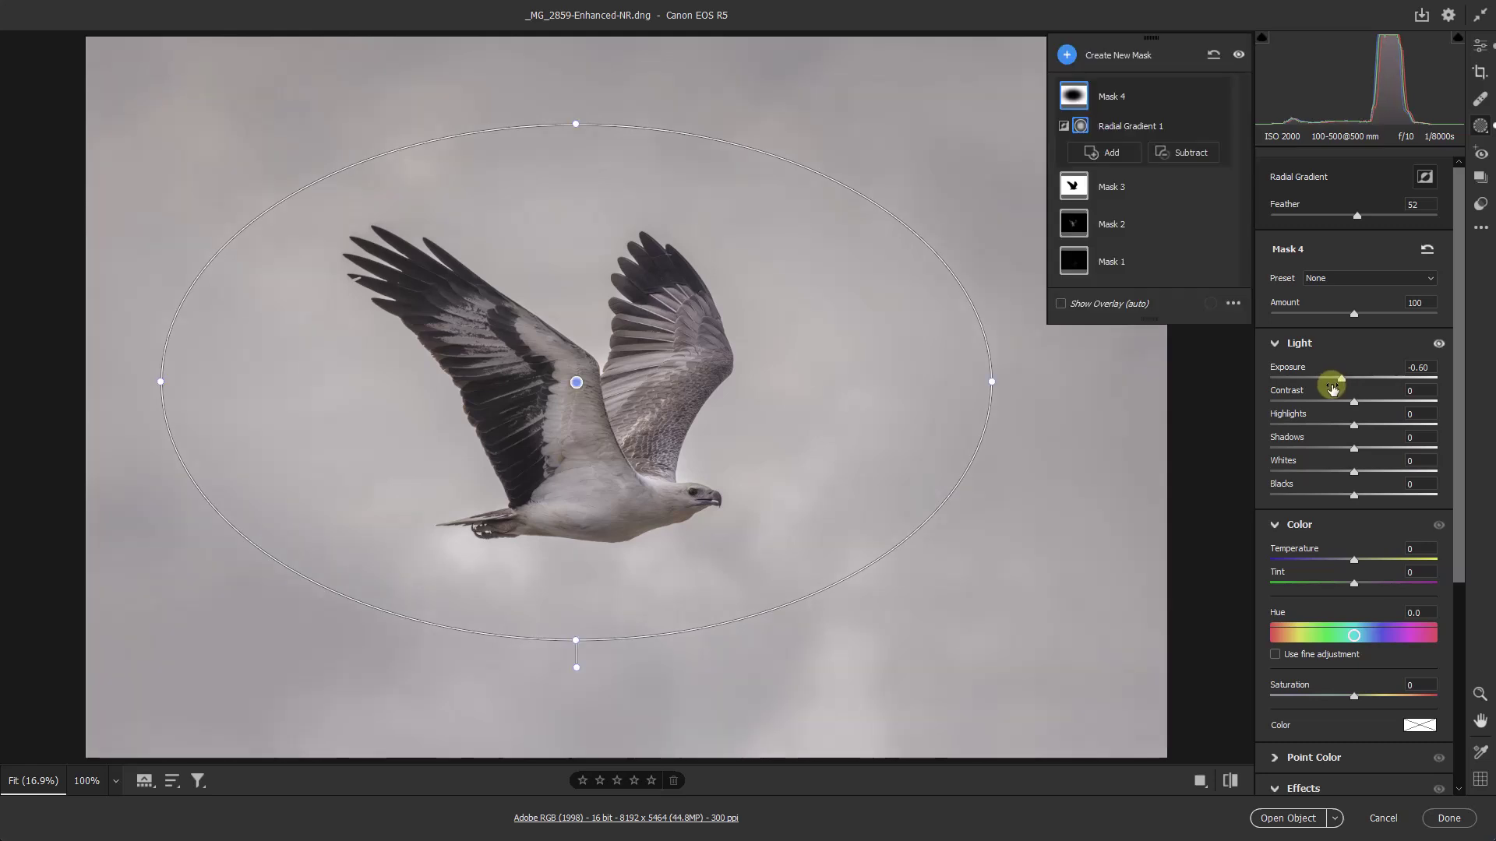
# Reselect the sky's Mask 3, hide Mask 4, and collapse the Light section
pyautogui.click(1481, 49)
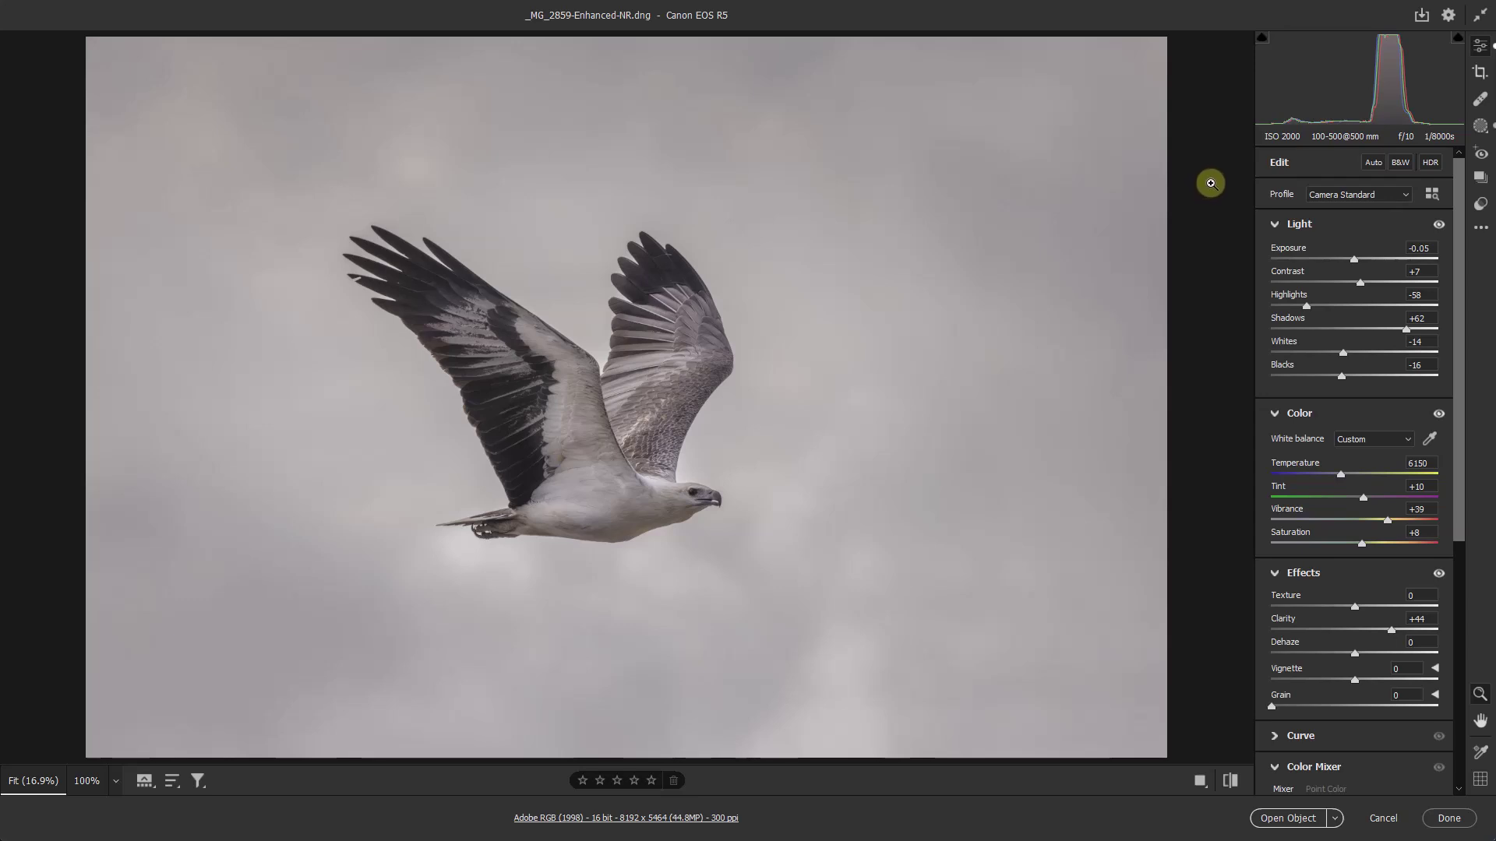
pyautogui.click(1481, 126)
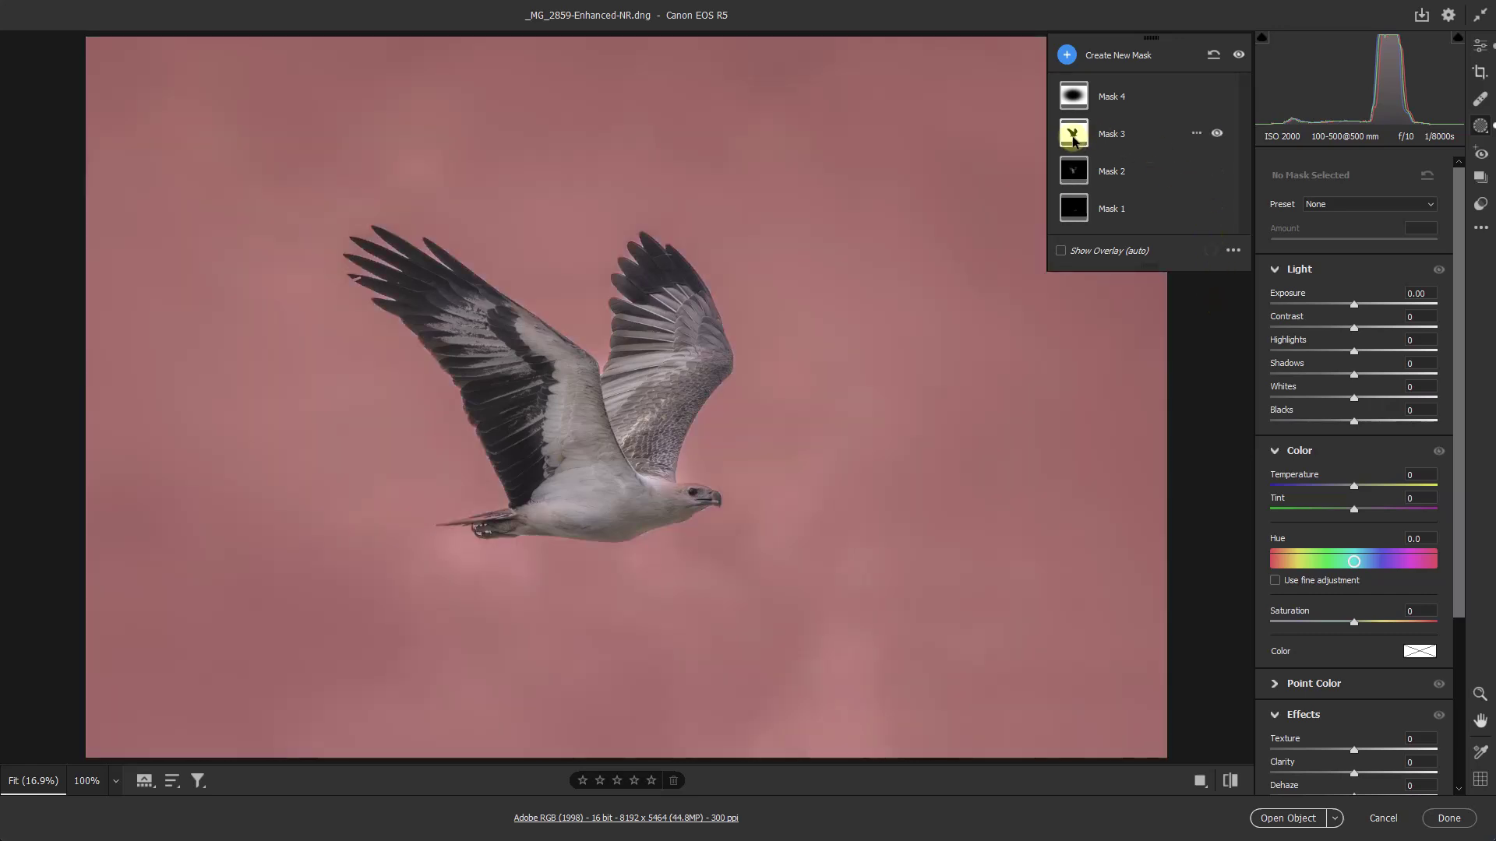
pyautogui.click(1072, 137)
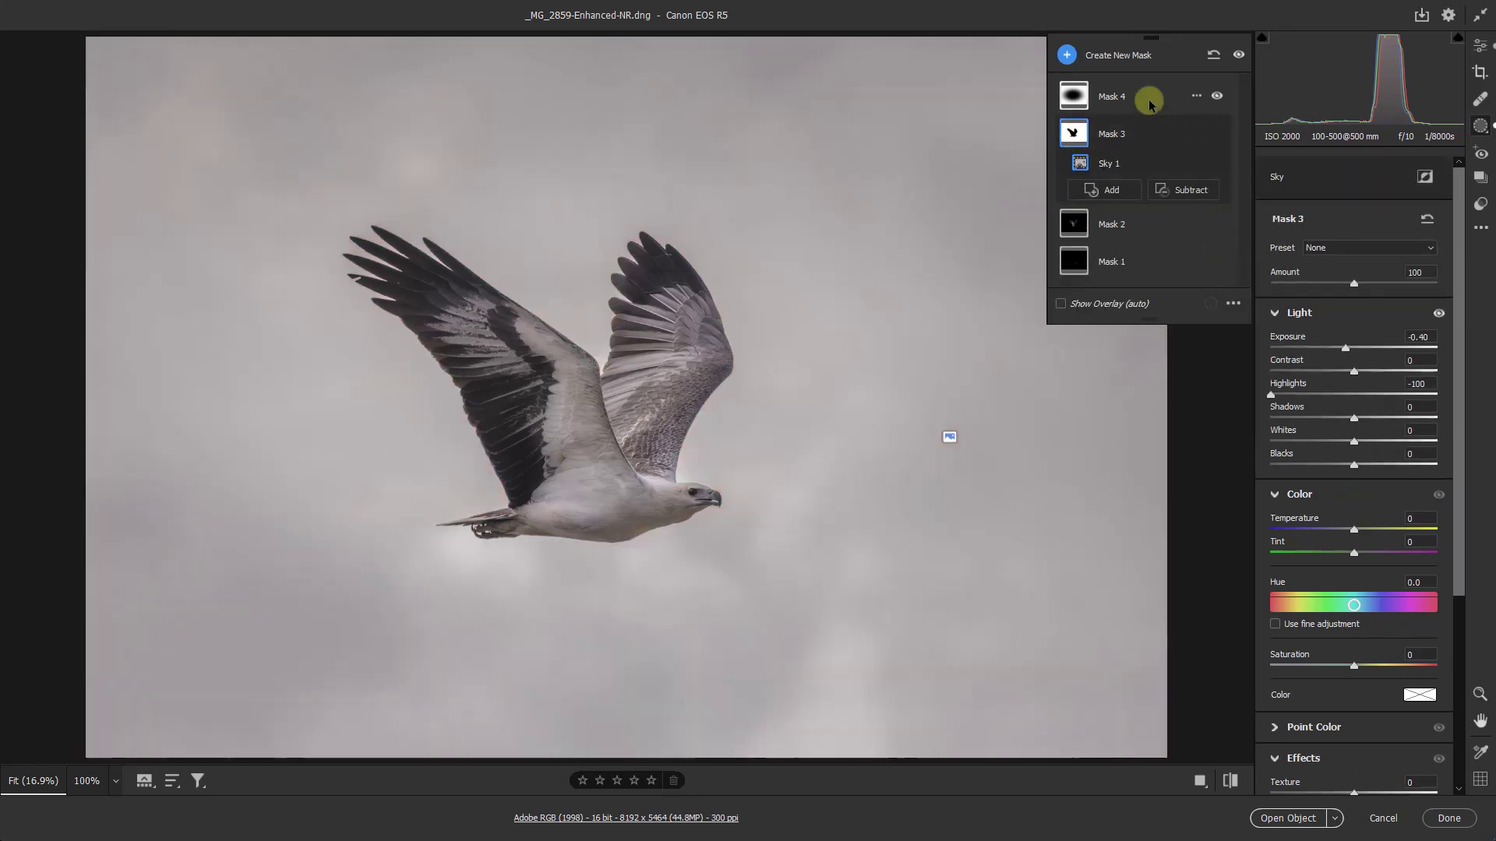
pyautogui.click(1217, 97)
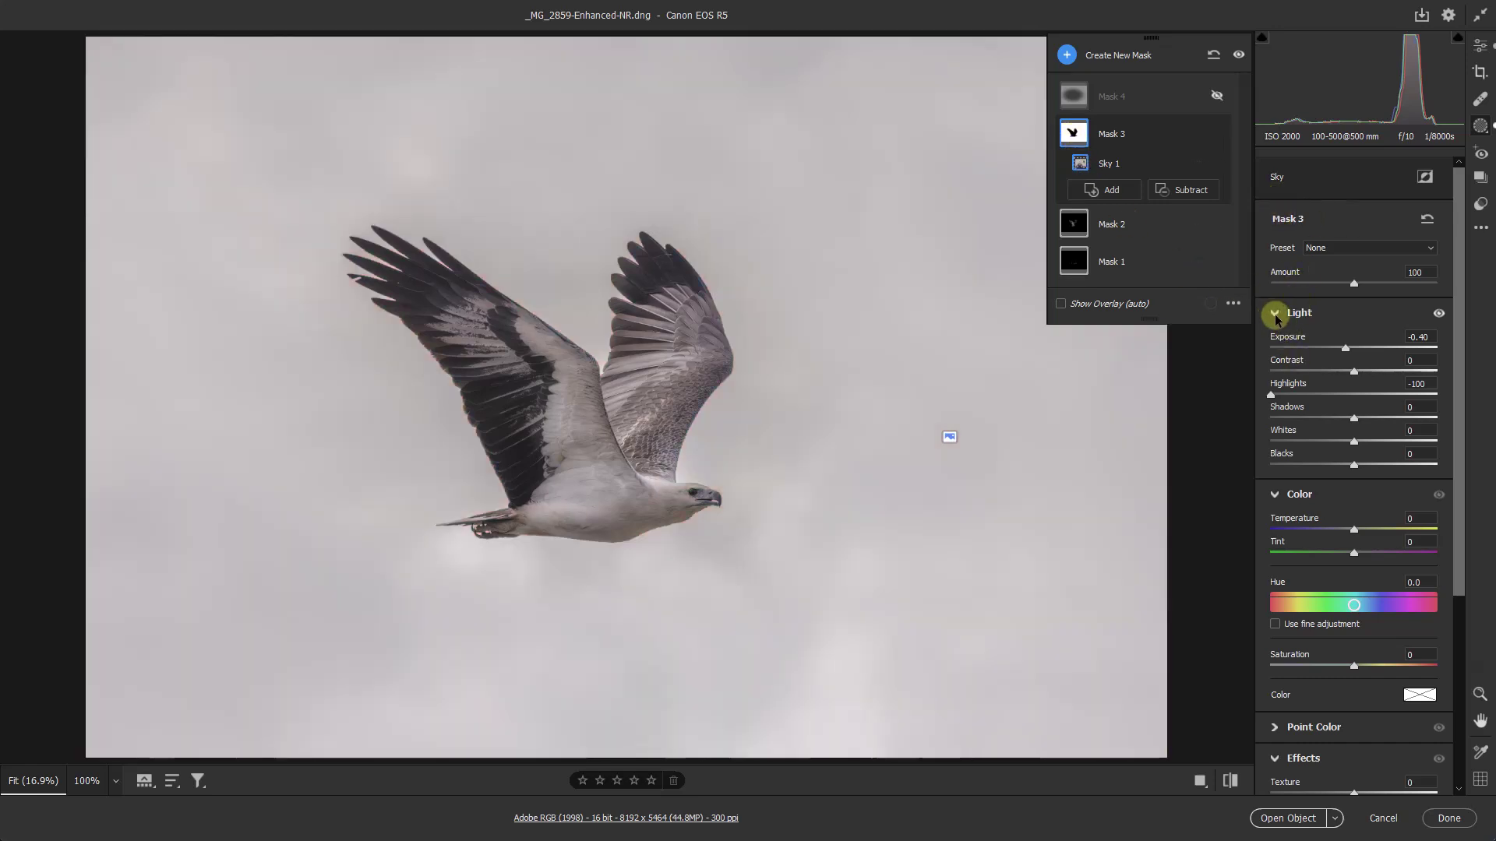
pyautogui.click(1276, 316)
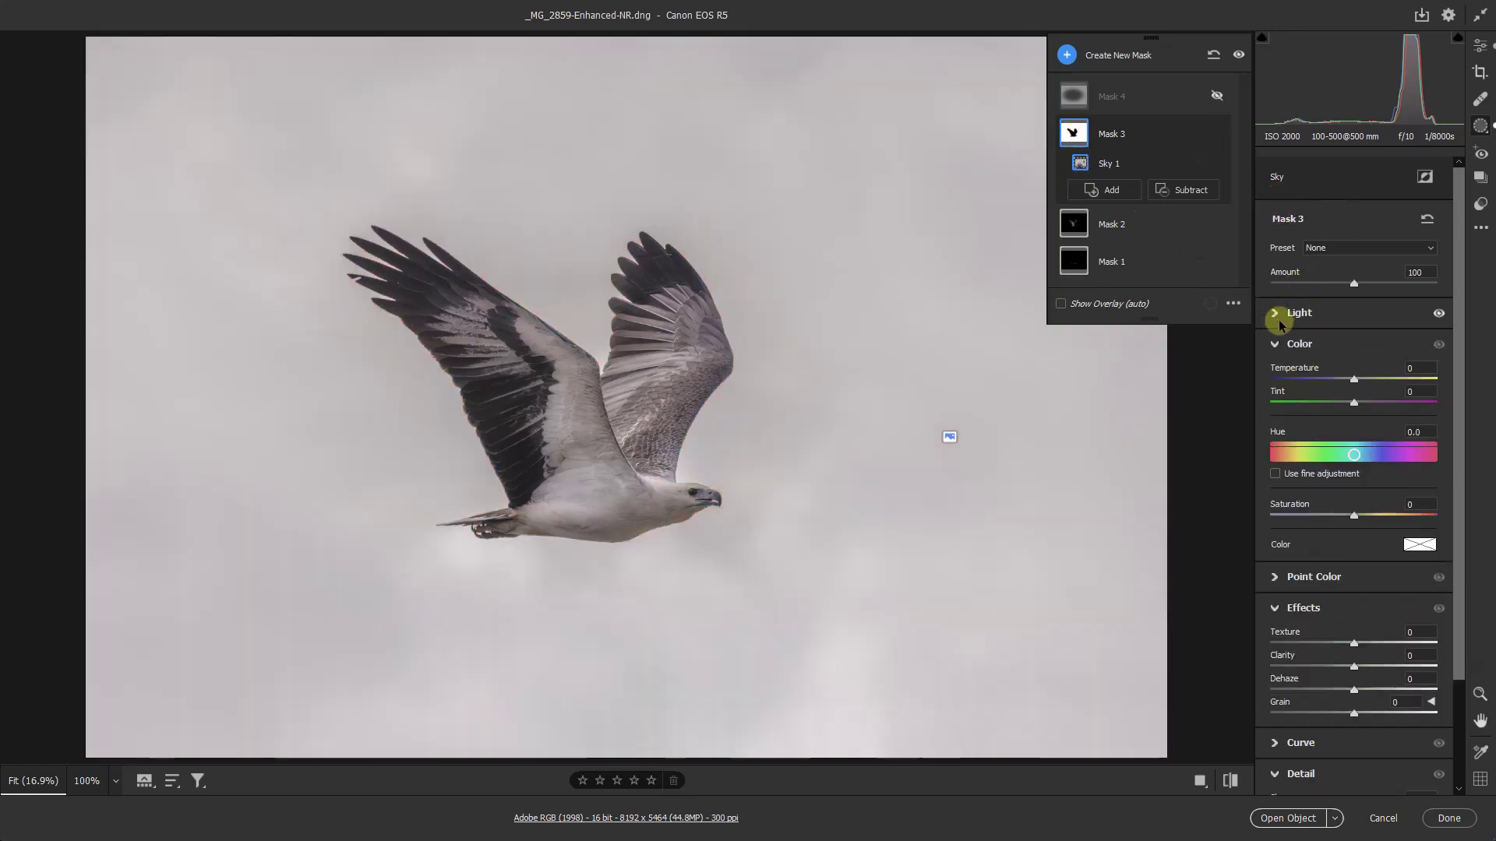
# Tint the sky mask pale blue with Hue 226 and Saturation about 73
pyautogui.click(1420, 546)
pyautogui.moveTo(831, 227); pyautogui.dragTo(1112, 36)
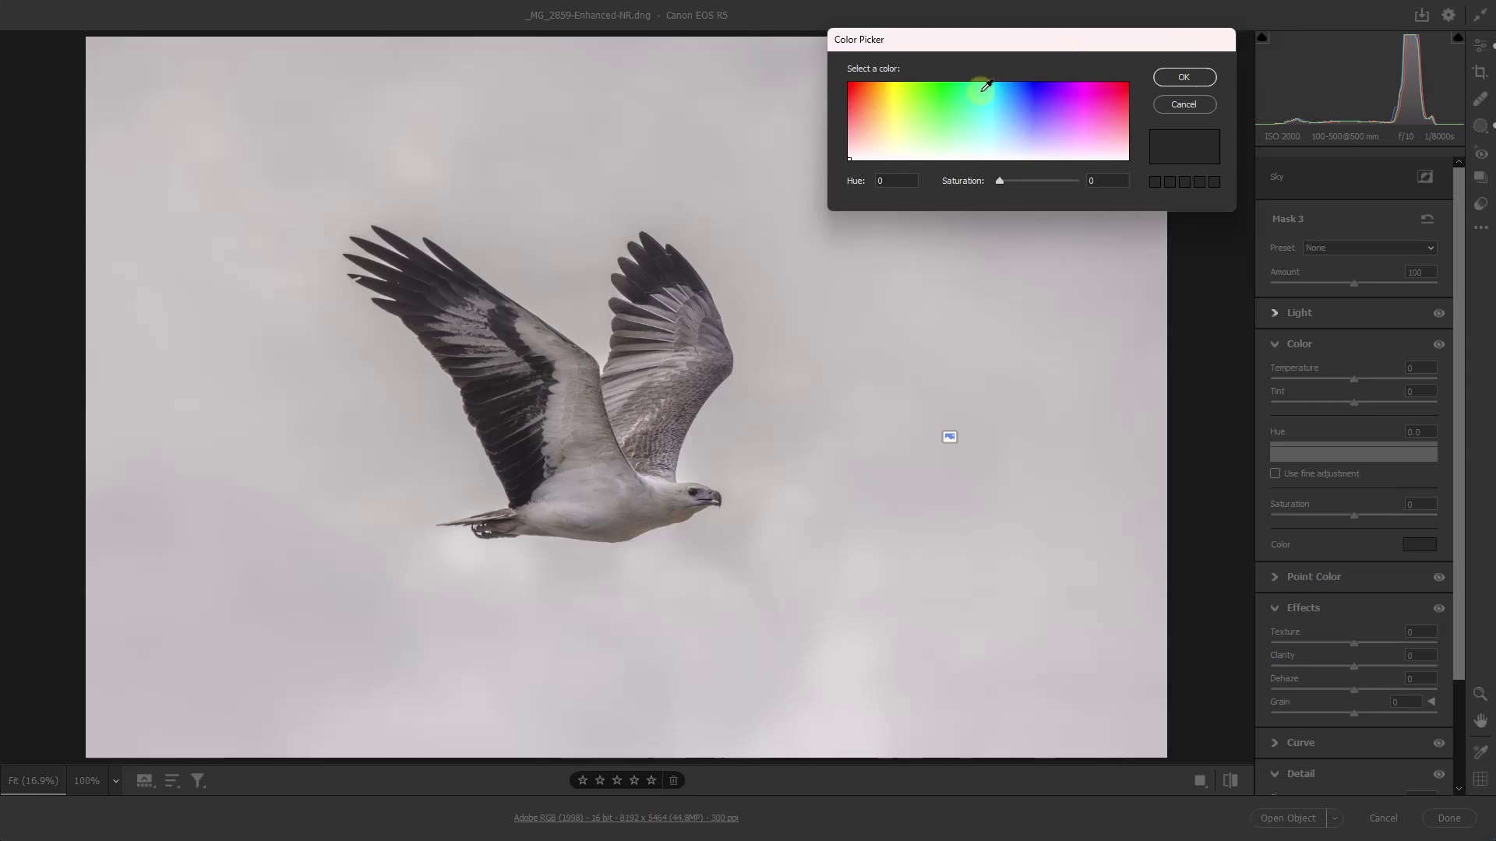
pyautogui.click(856, 83)
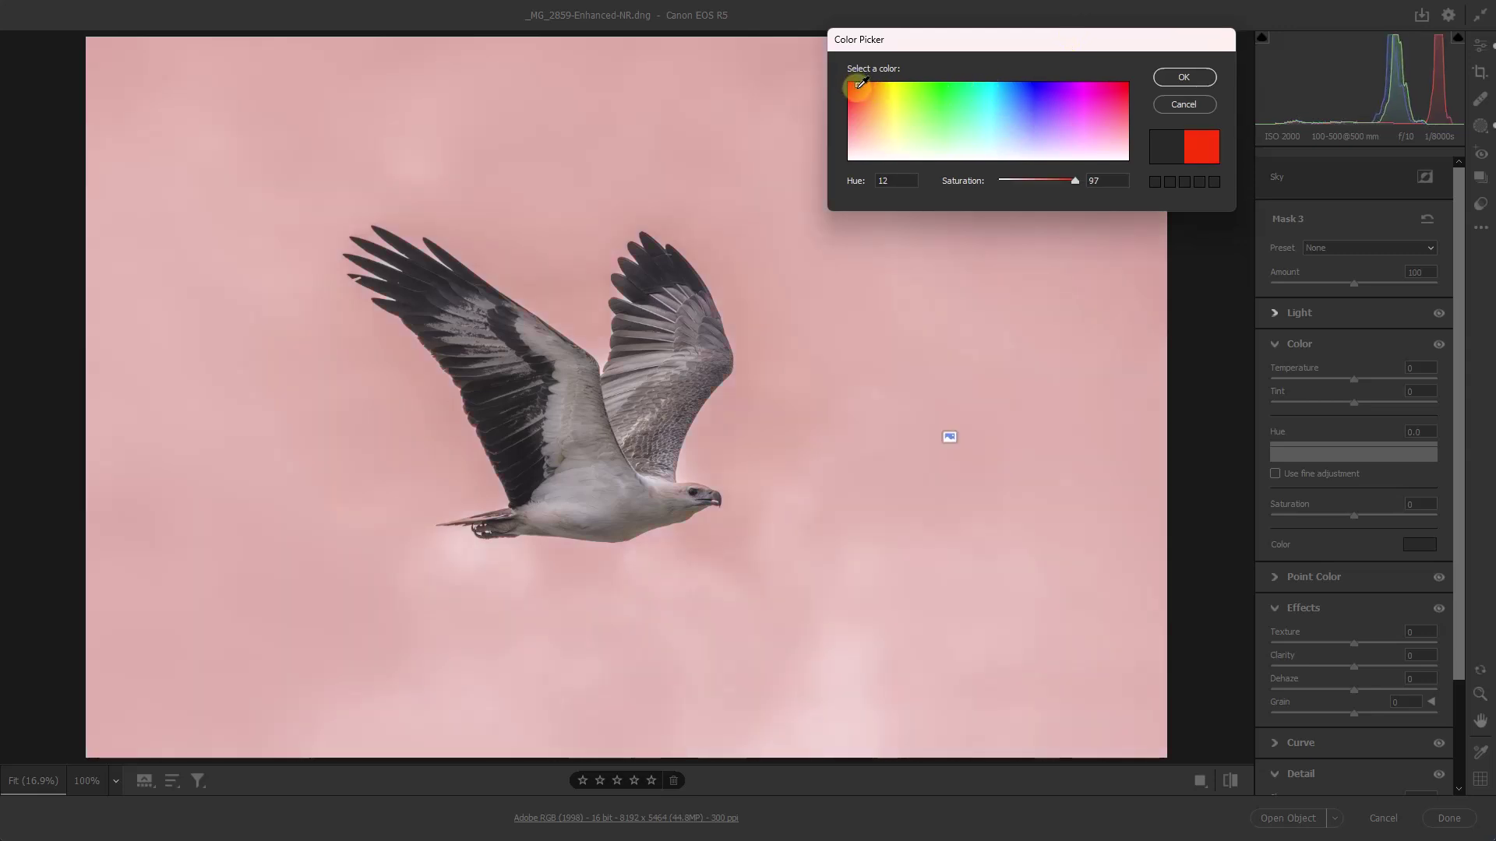
pyautogui.click(857, 84)
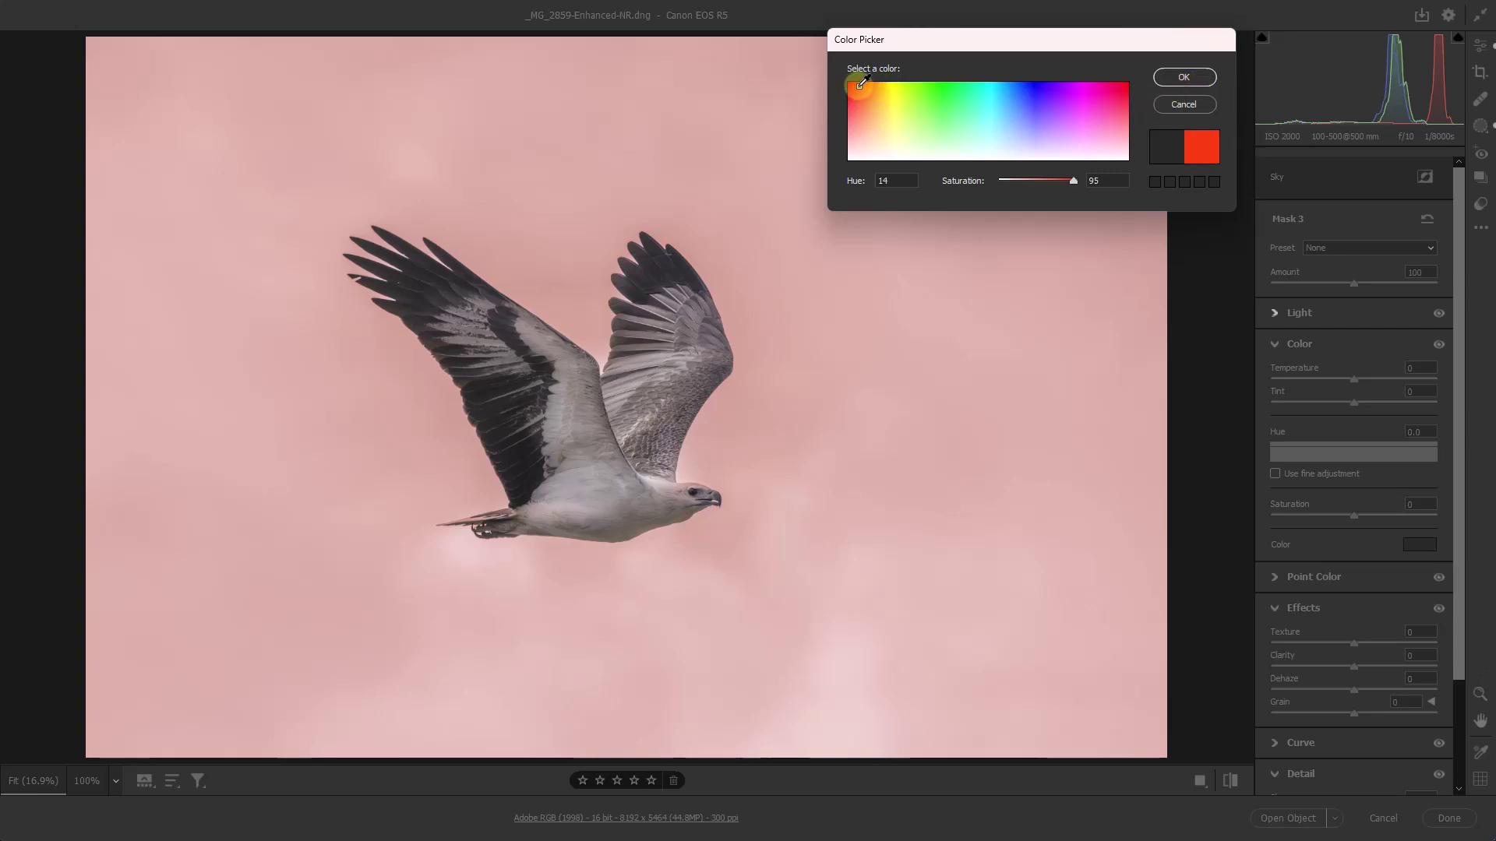
pyautogui.moveTo(859, 83); pyautogui.dragTo(1016, 80)
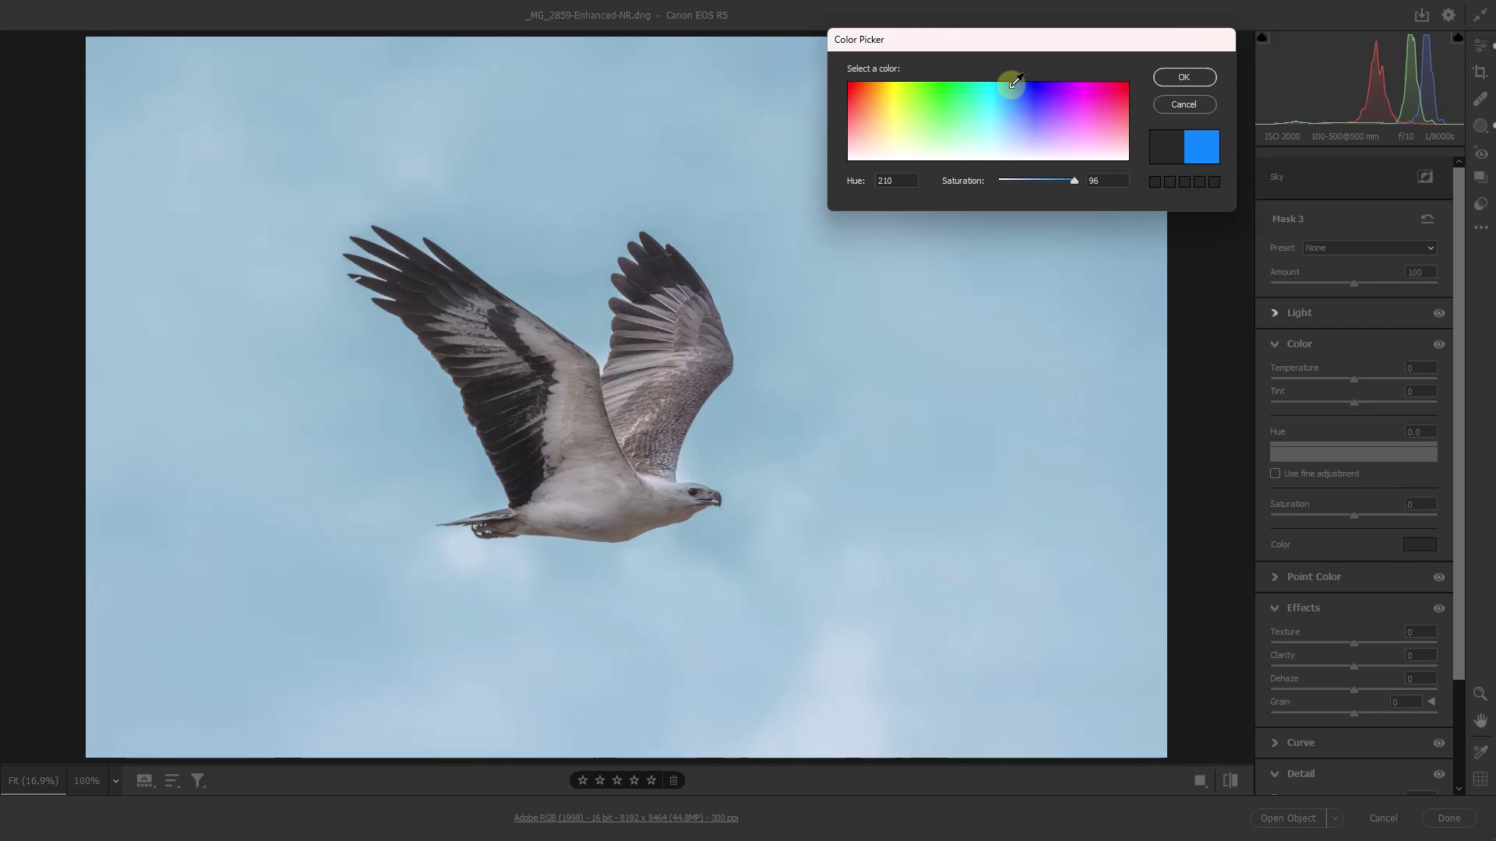
pyautogui.moveTo(1013, 83); pyautogui.dragTo(1023, 83)
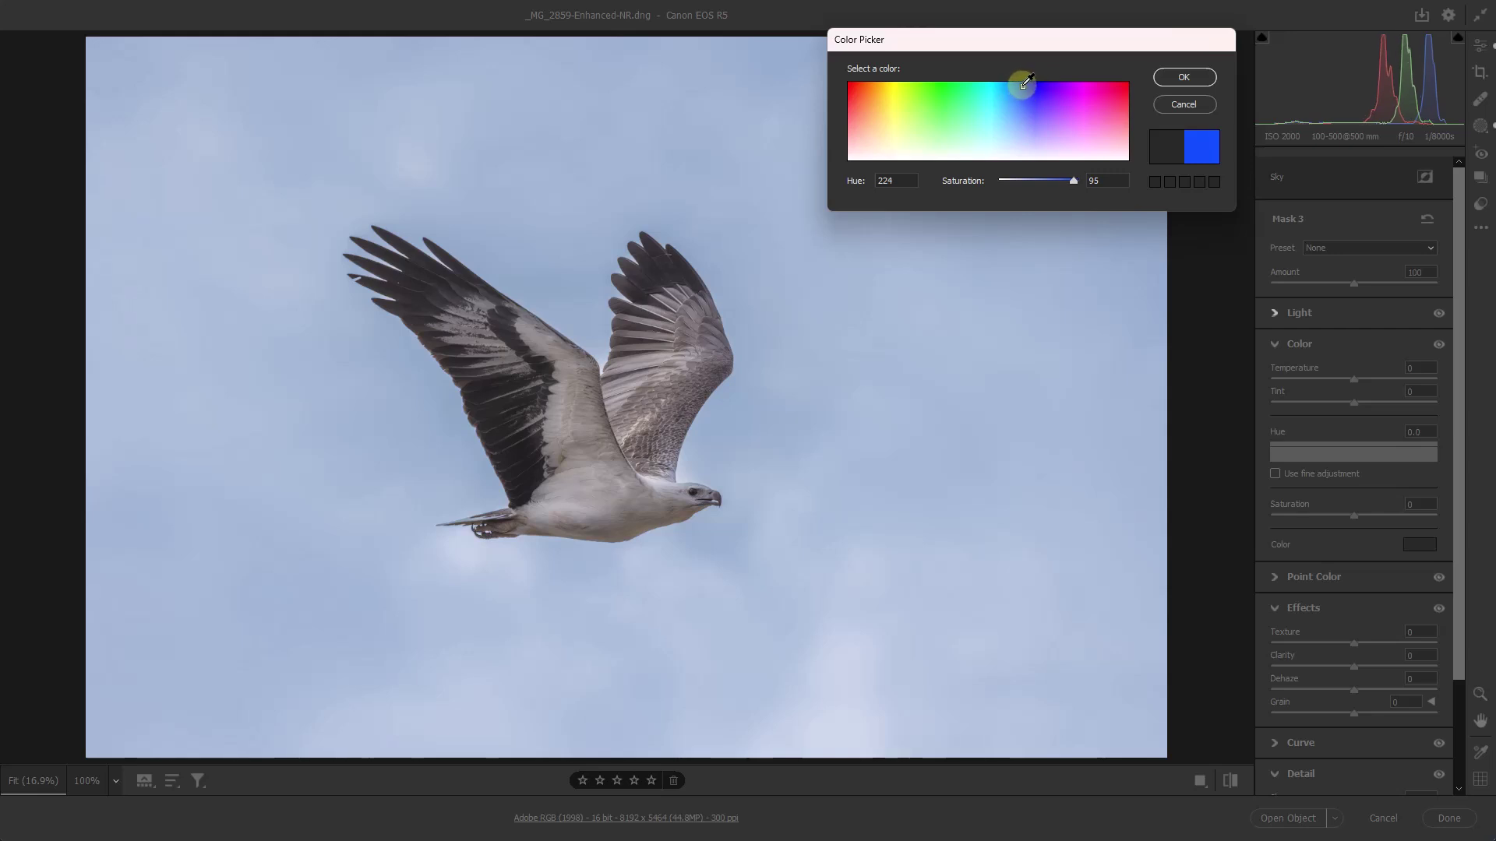
pyautogui.click(1024, 85)
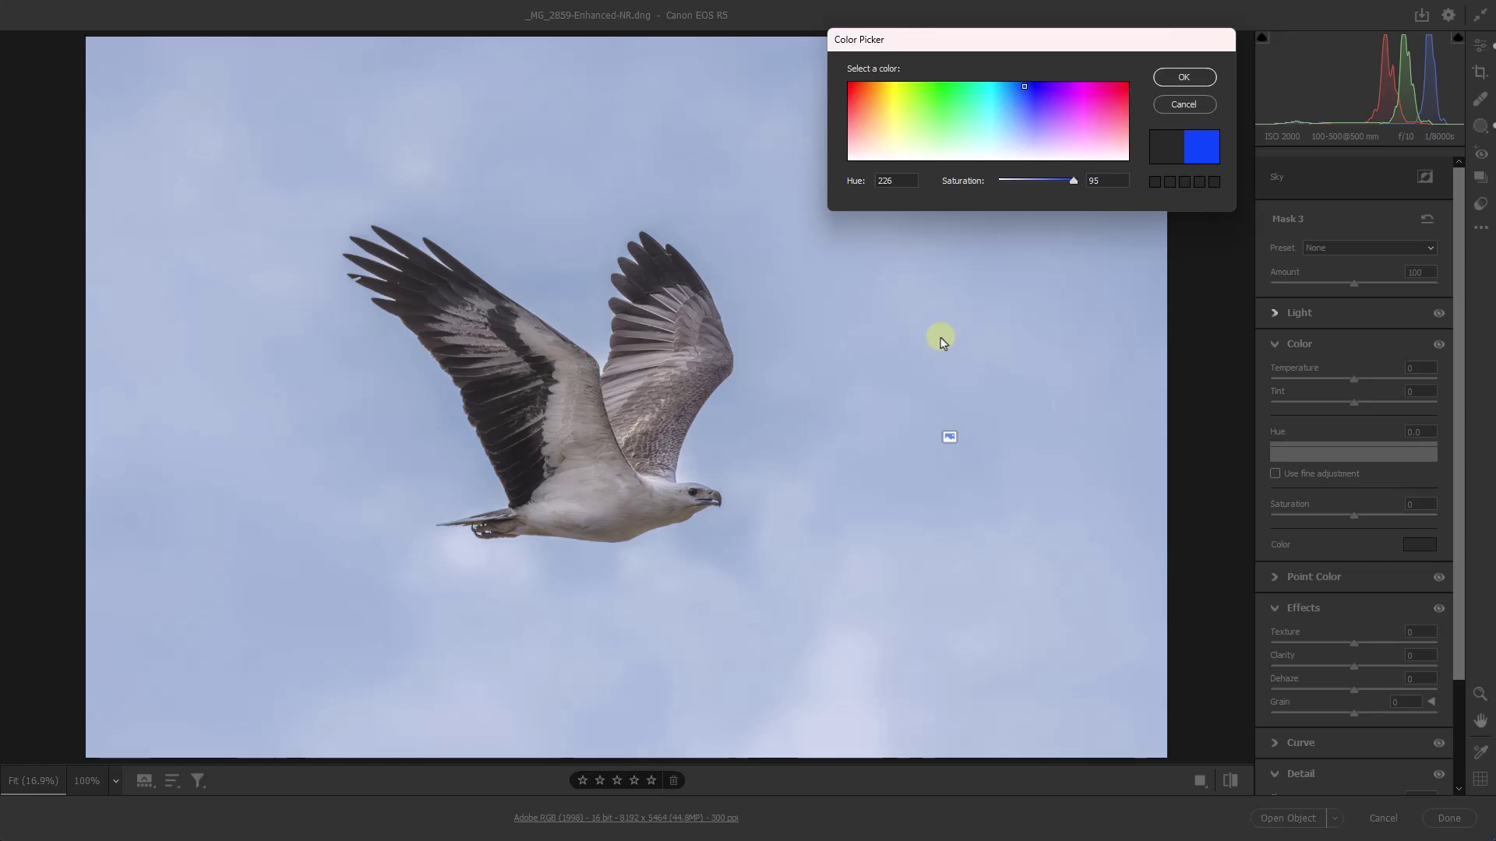
pyautogui.click(1057, 181)
pyautogui.moveTo(1057, 182); pyautogui.dragTo(1061, 183)
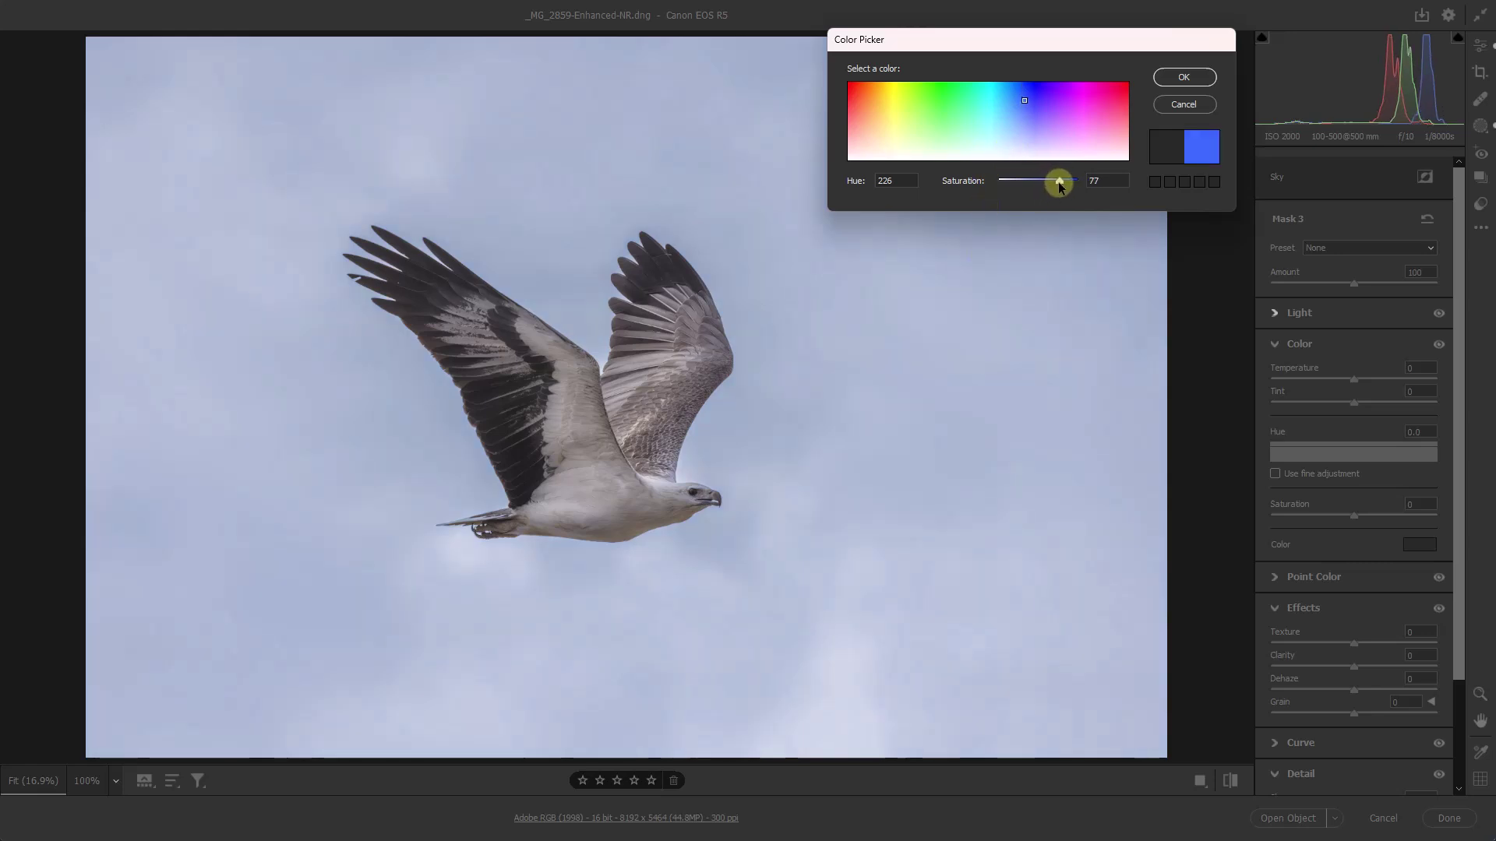
pyautogui.moveTo(1060, 185); pyautogui.dragTo(1057, 186)
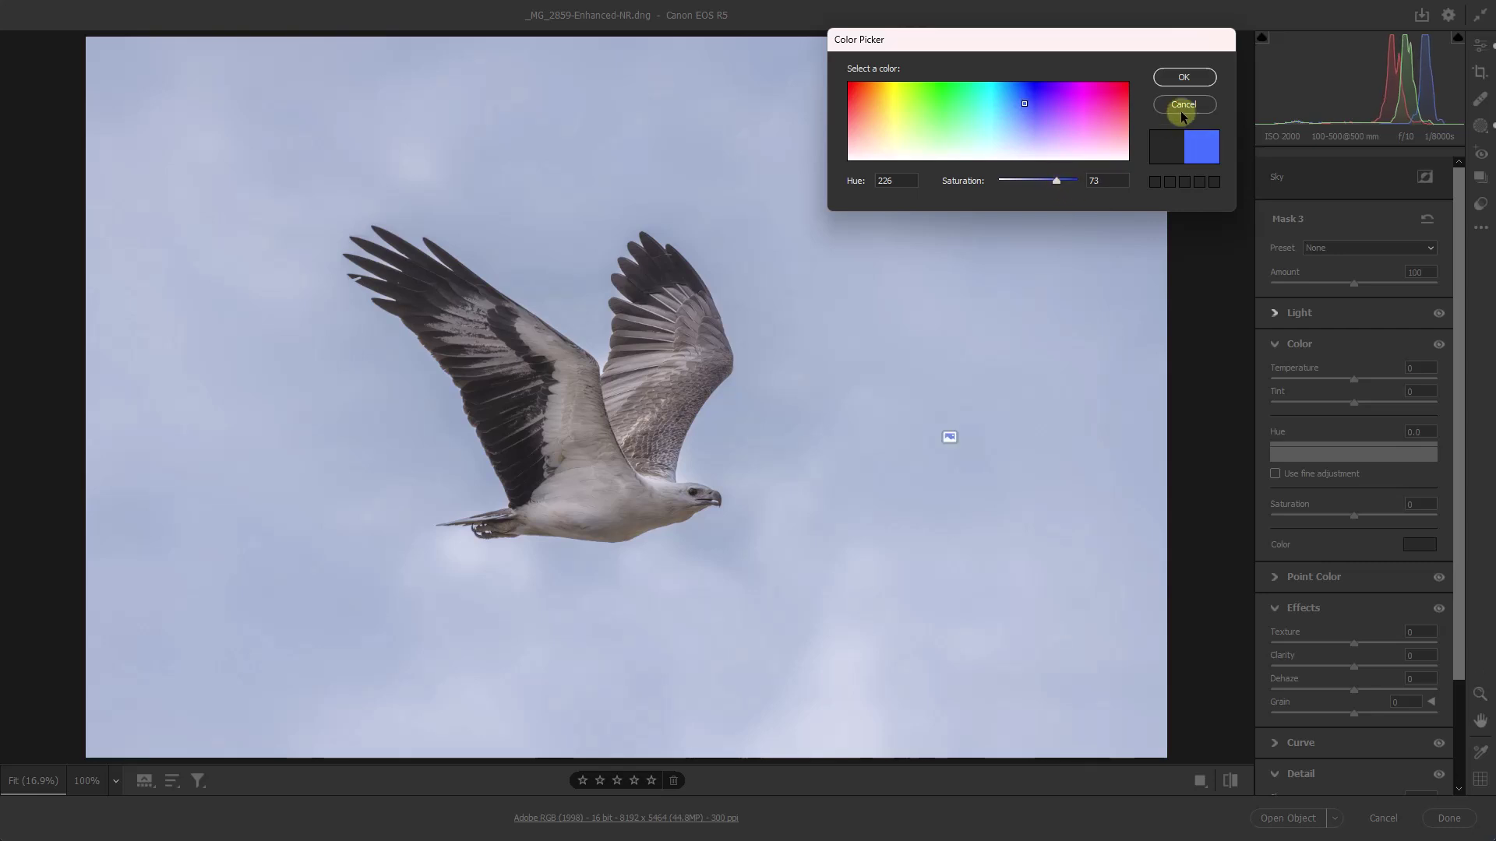
pyautogui.click(1181, 78)
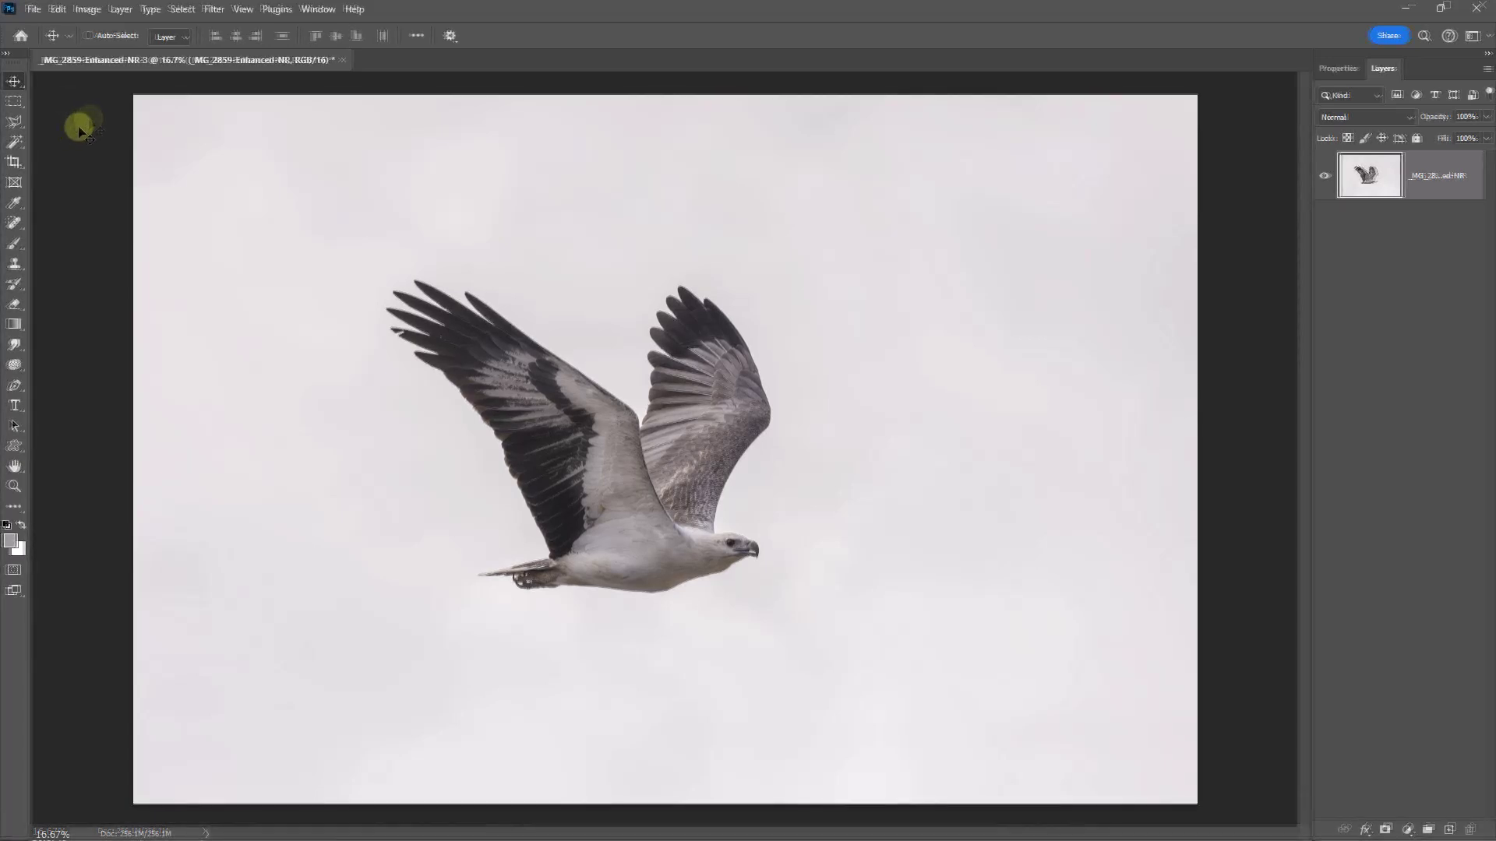
# Run Edit > Sky Replacement with a cloudy sky and raise Brightness to 26
pyautogui.click(58, 9)
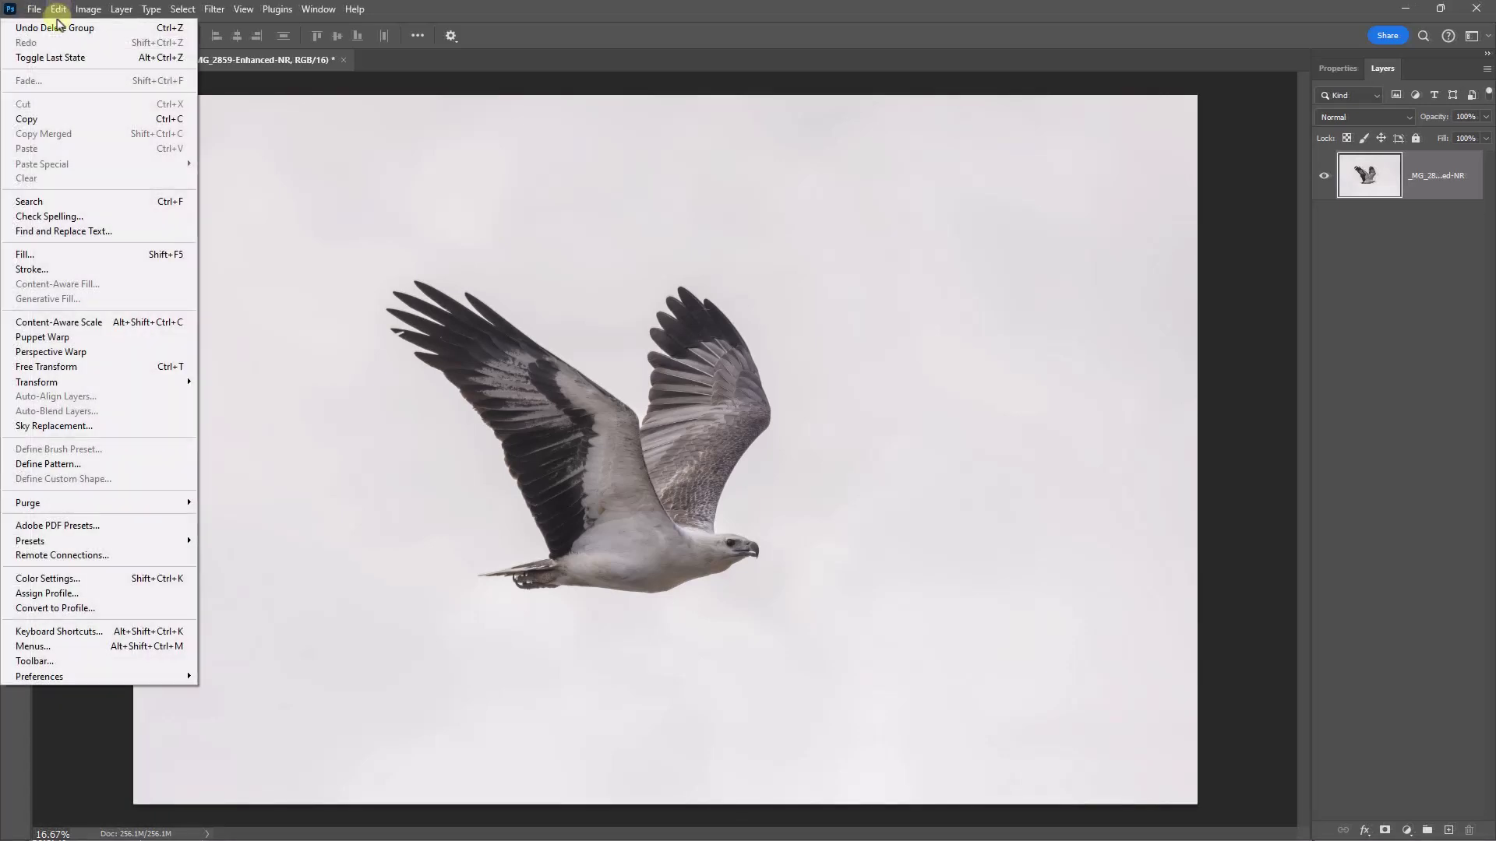
pyautogui.click(67, 427)
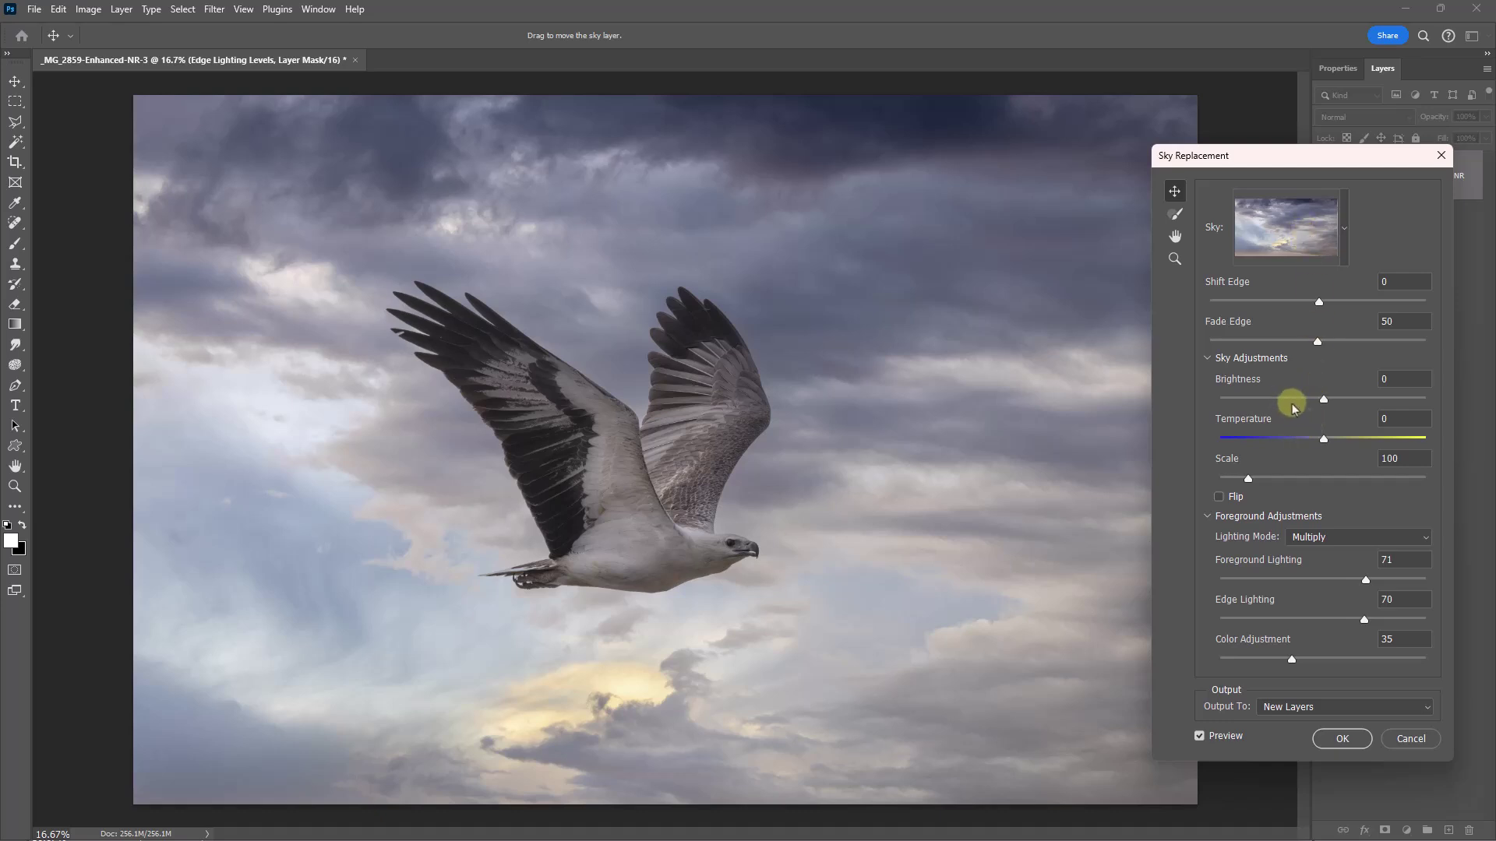
pyautogui.moveTo(1325, 400); pyautogui.dragTo(1350, 402)
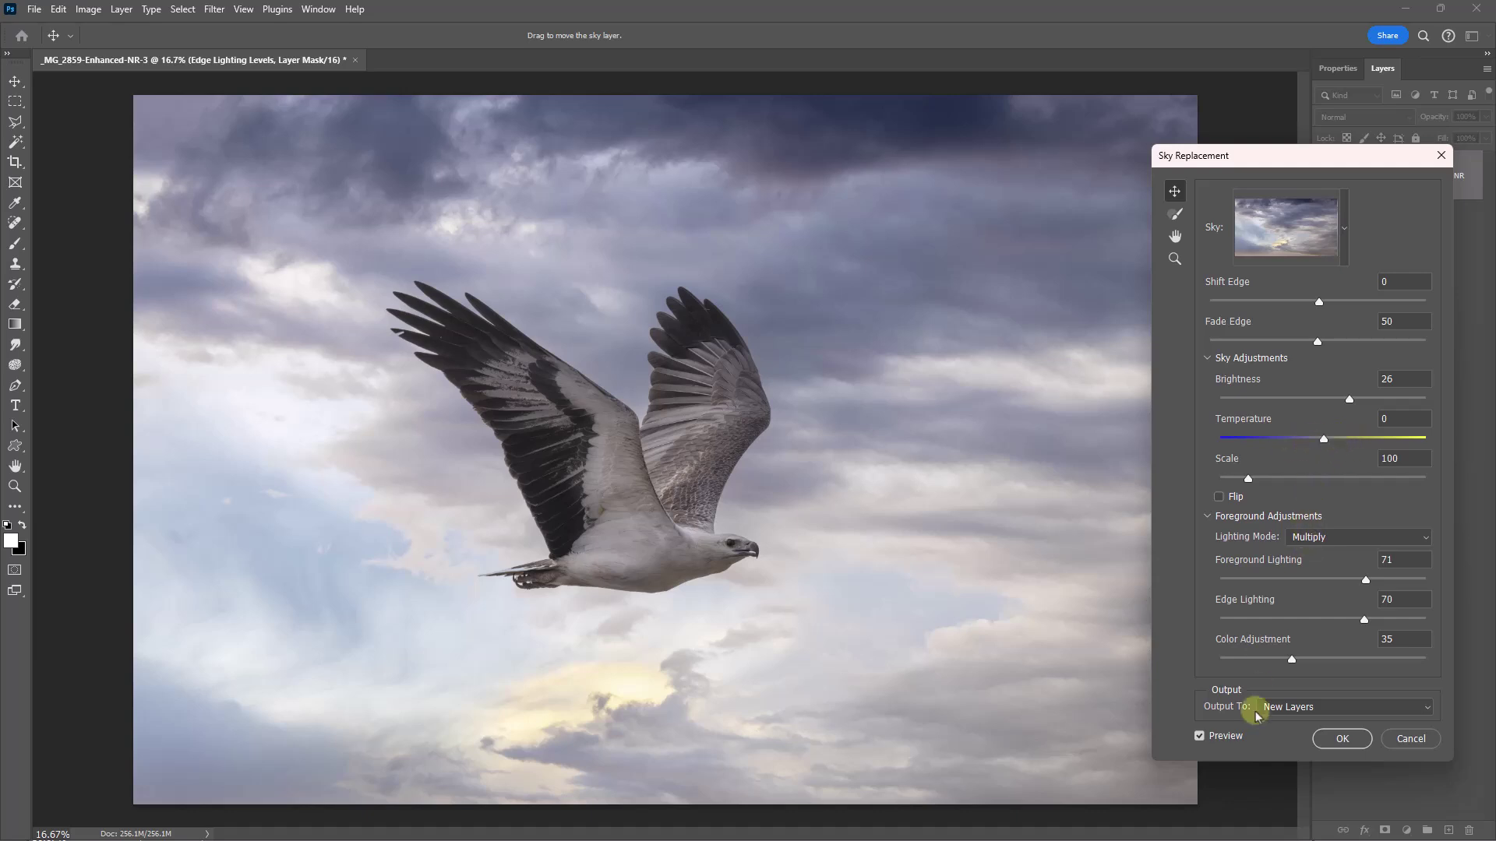
# Set Color Adjustment to 22, output the replacement as new layers, and select the Sky layer
pyautogui.click(1264, 661)
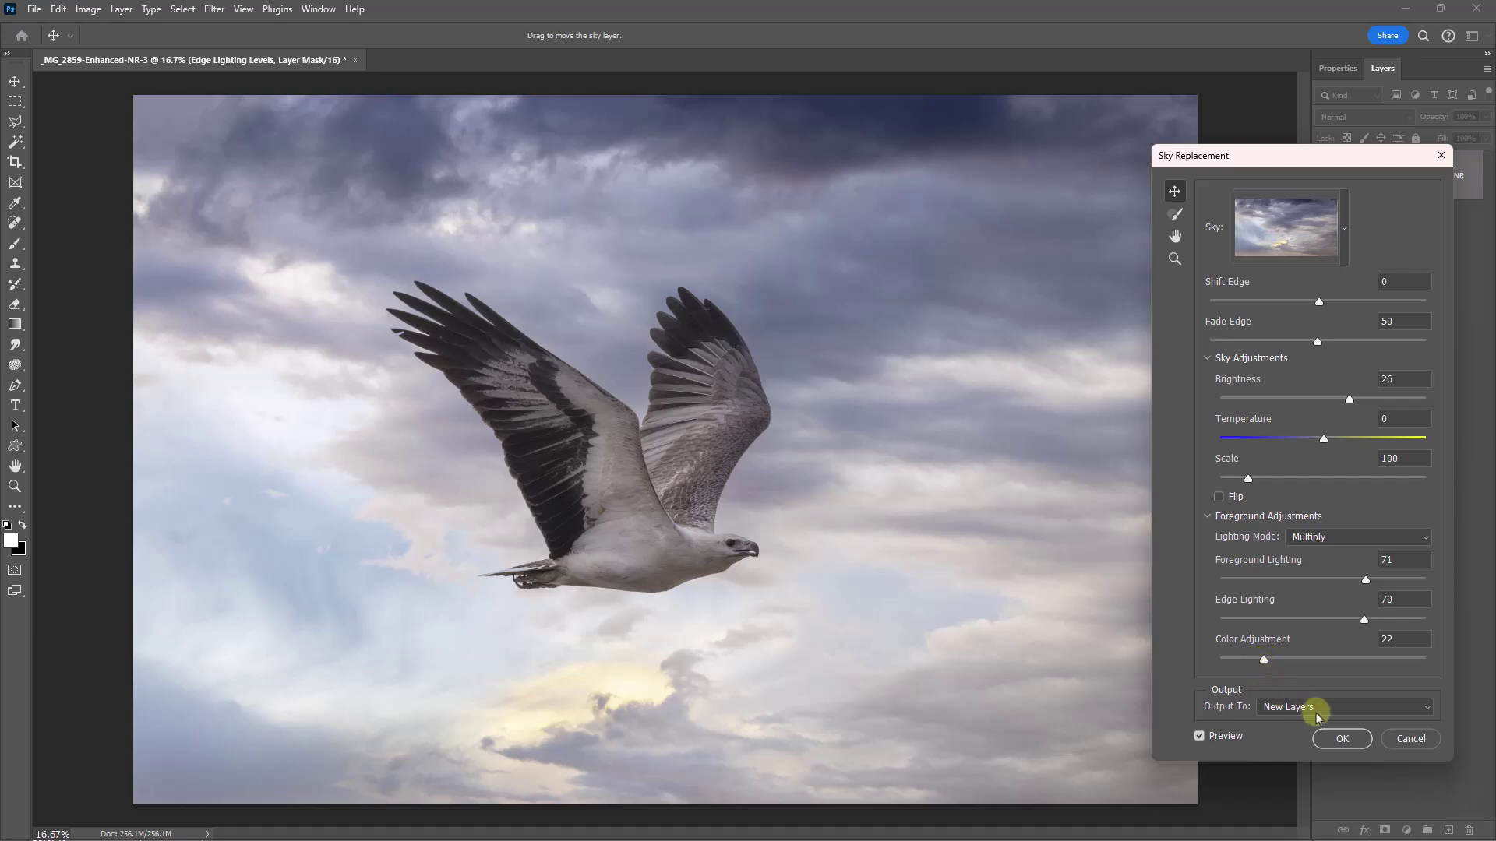
pyautogui.click(1338, 739)
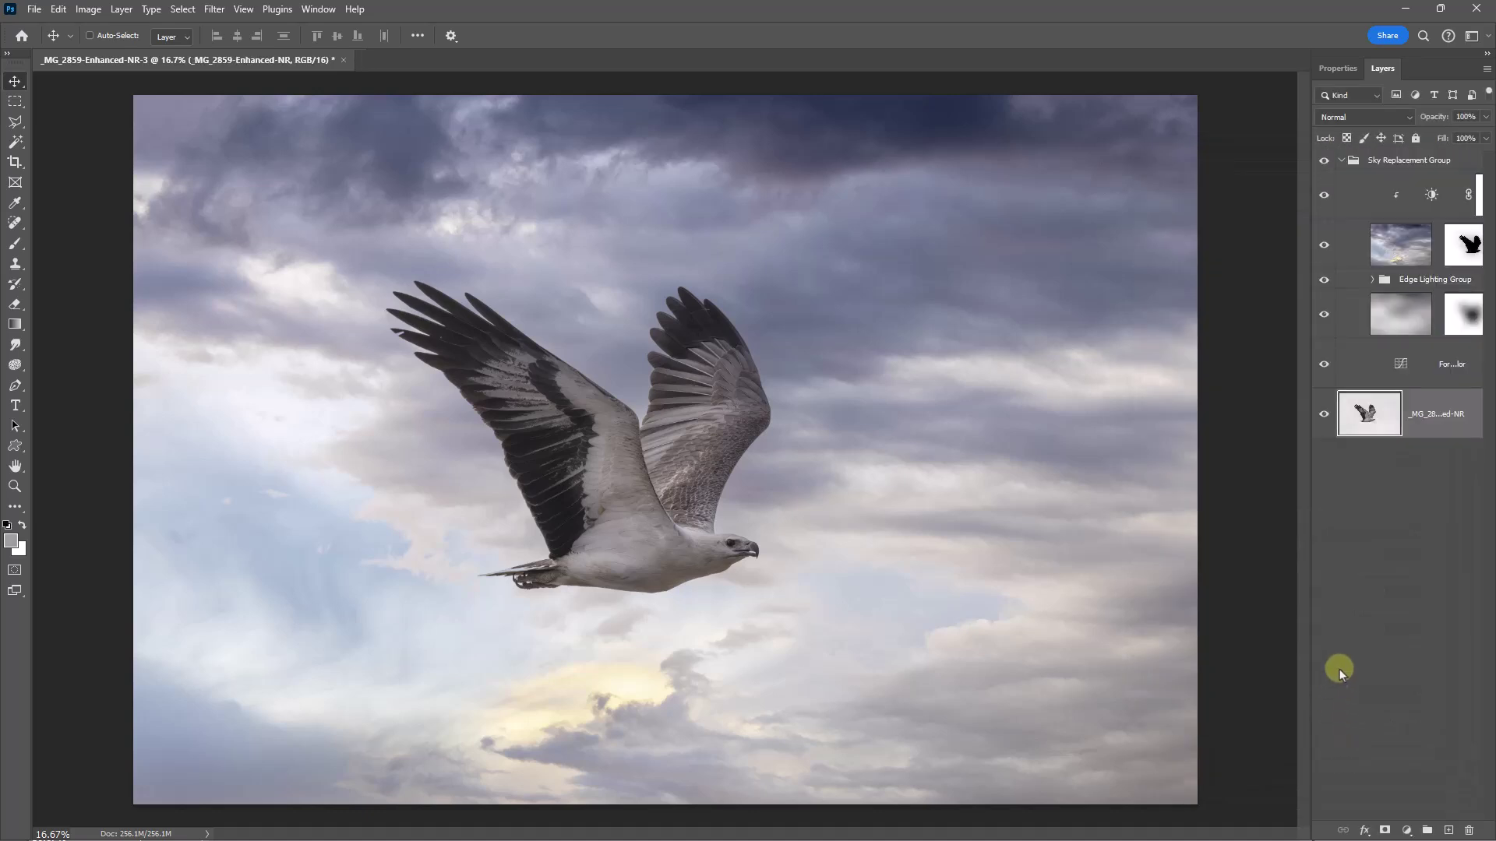
pyautogui.click(1371, 375)
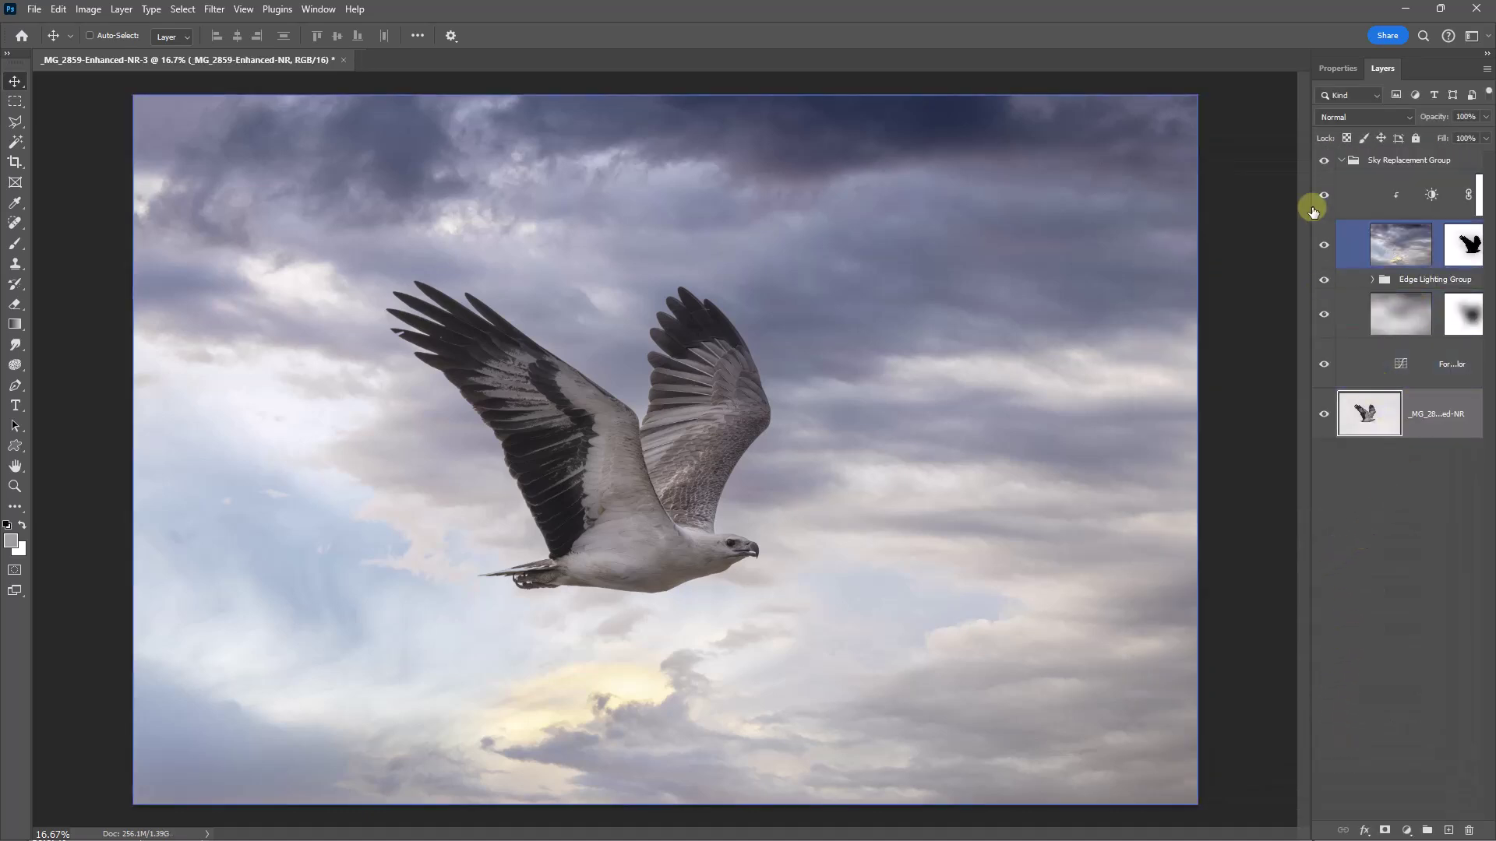
pyautogui.moveTo(1310, 185); pyautogui.dragTo(1246, 190)
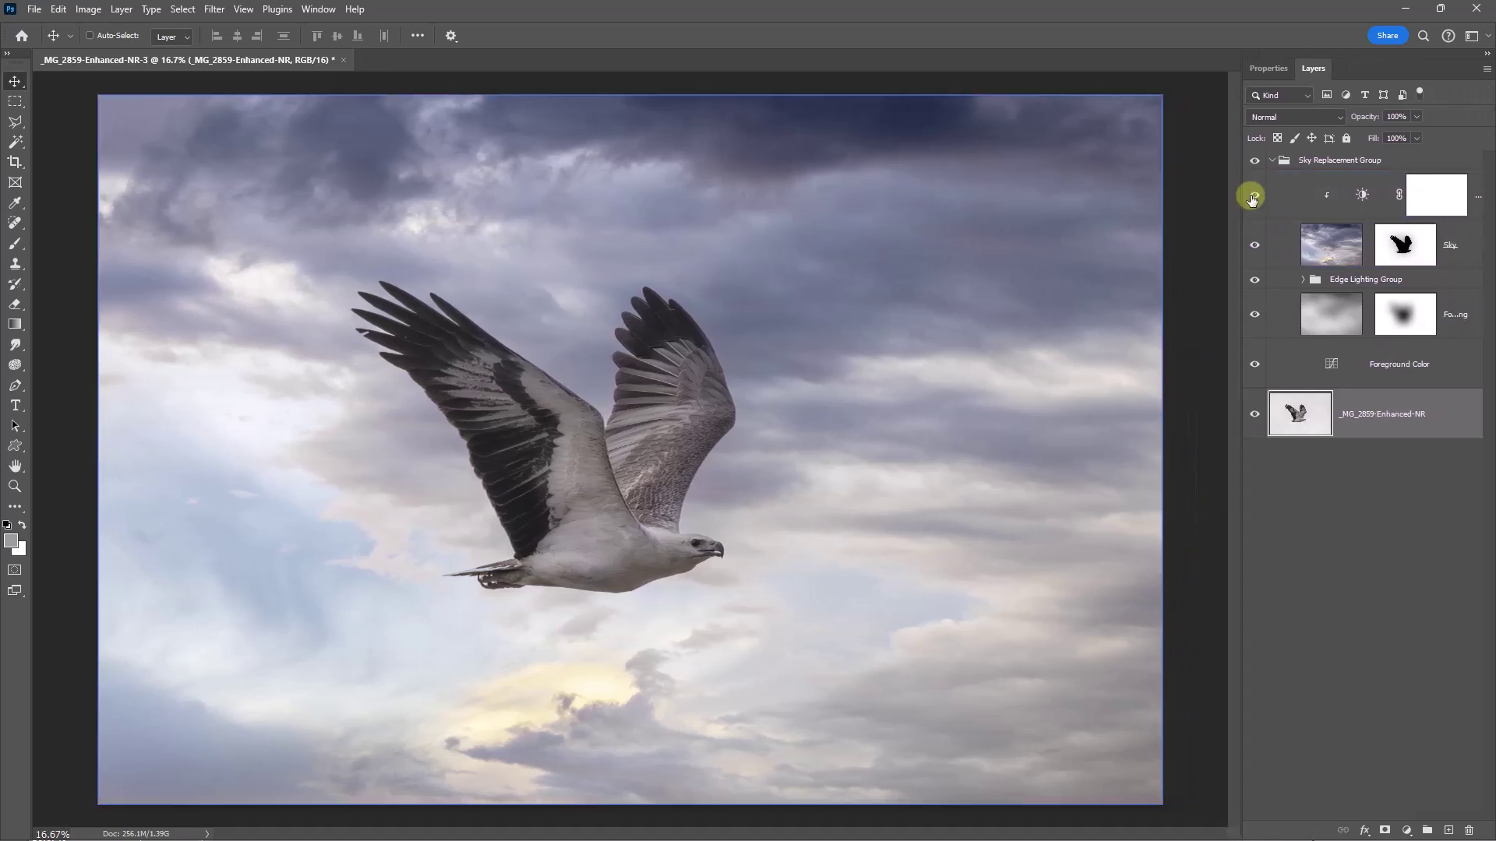
pyautogui.click(1333, 246)
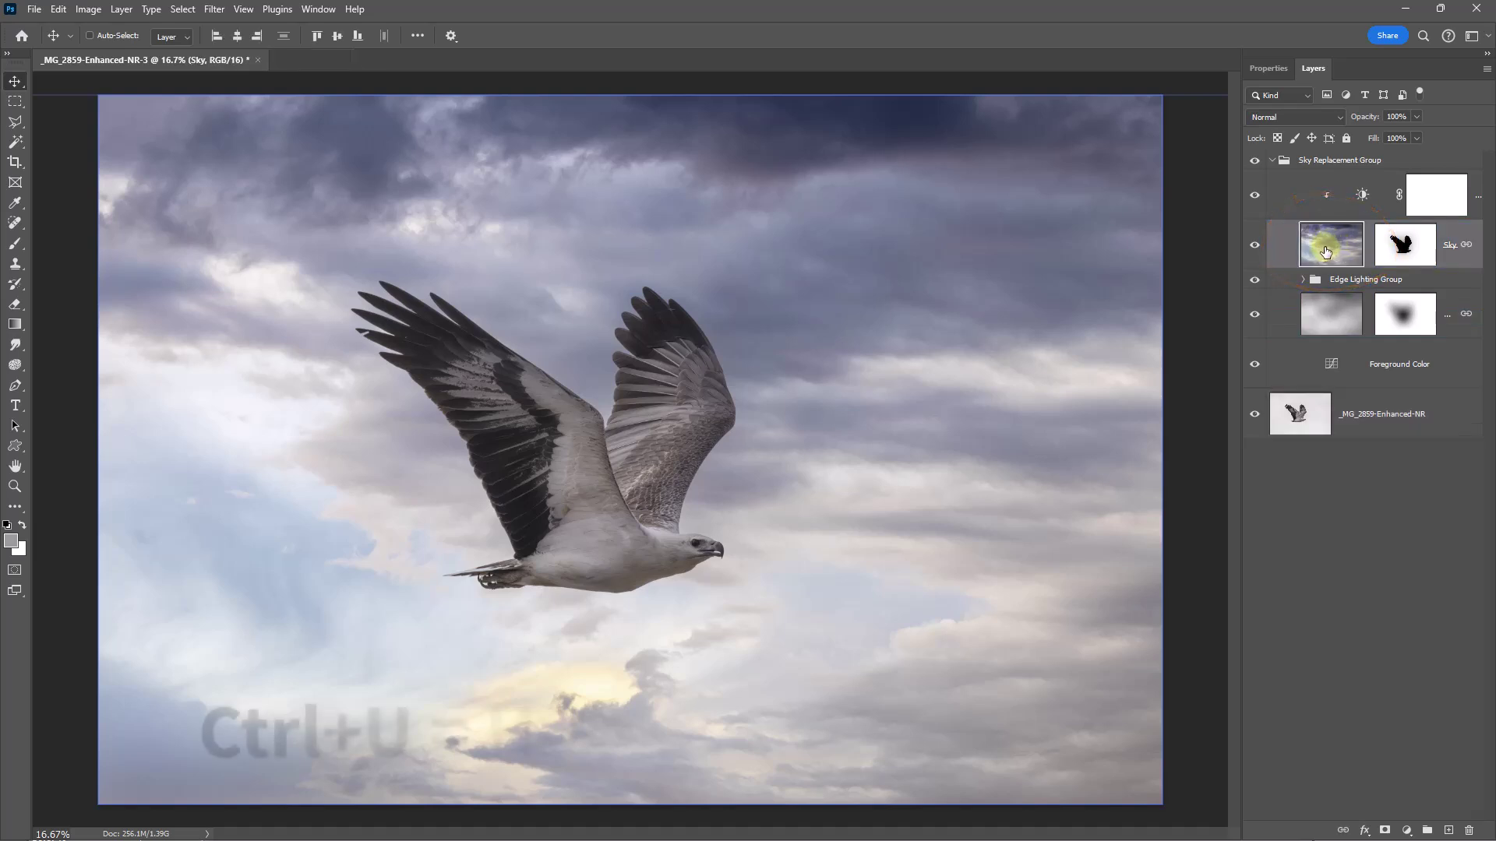
# Lower the Sky layer's Hue/Saturation Saturation to -38, then reselect the Sky layer
pyautogui.hotkey('ctrl', 'u')
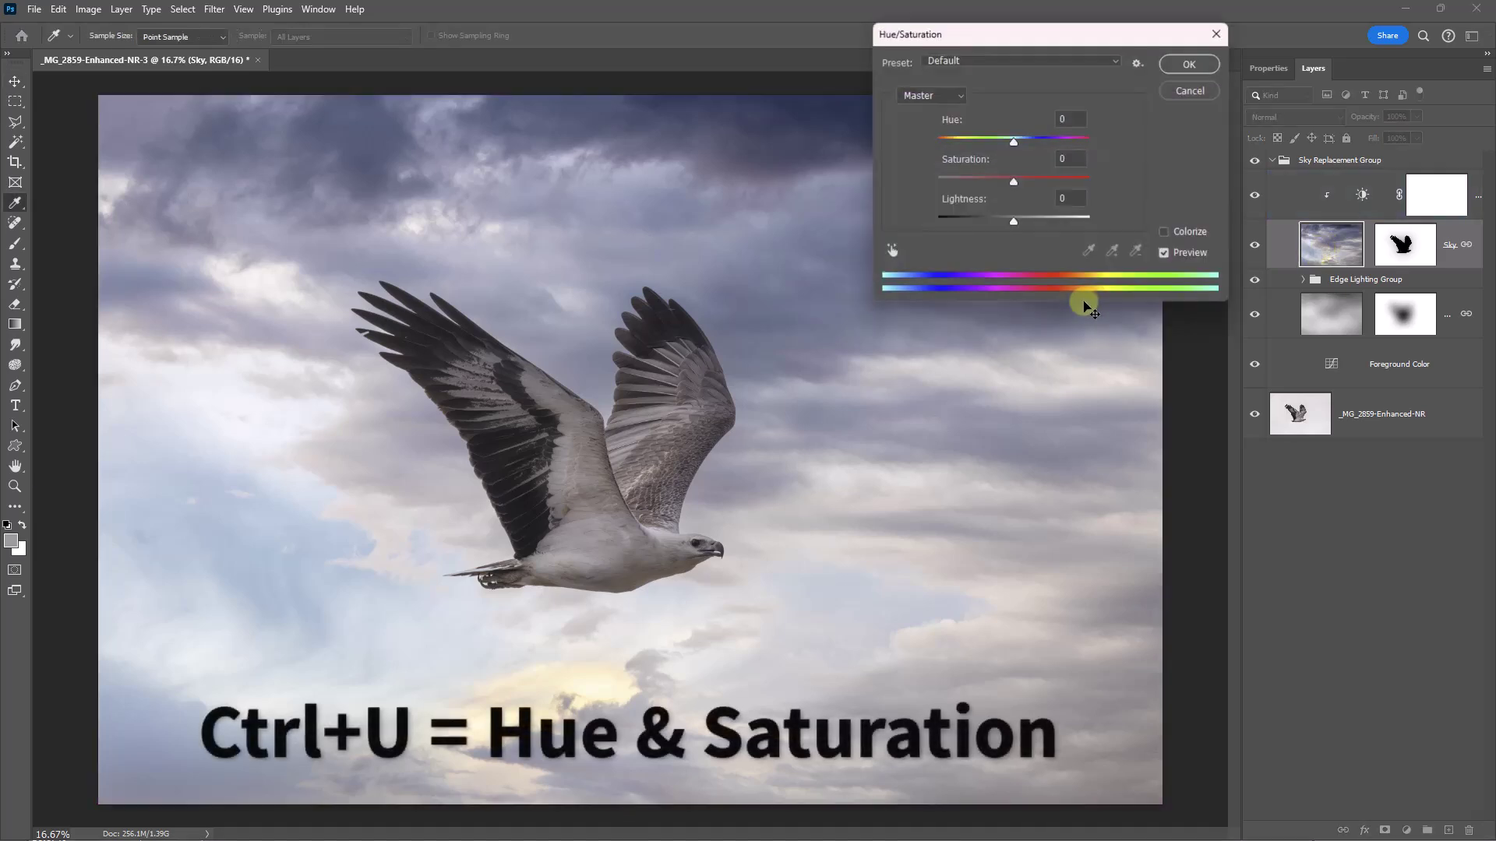
pyautogui.moveTo(1013, 182); pyautogui.dragTo(973, 185)
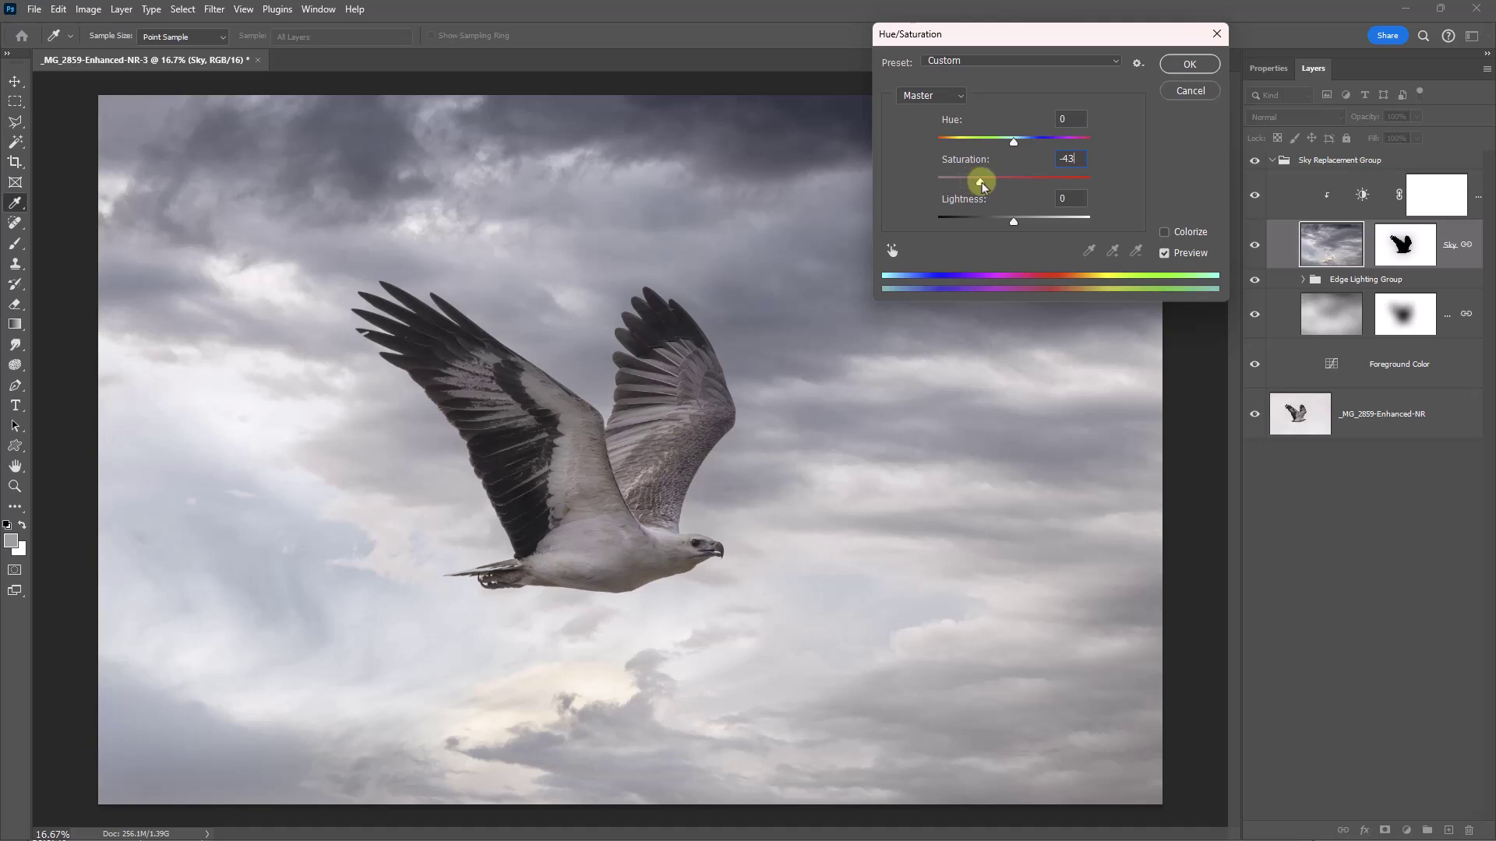
pyautogui.moveTo(984, 182); pyautogui.dragTo(984, 186)
pyautogui.click(1181, 66)
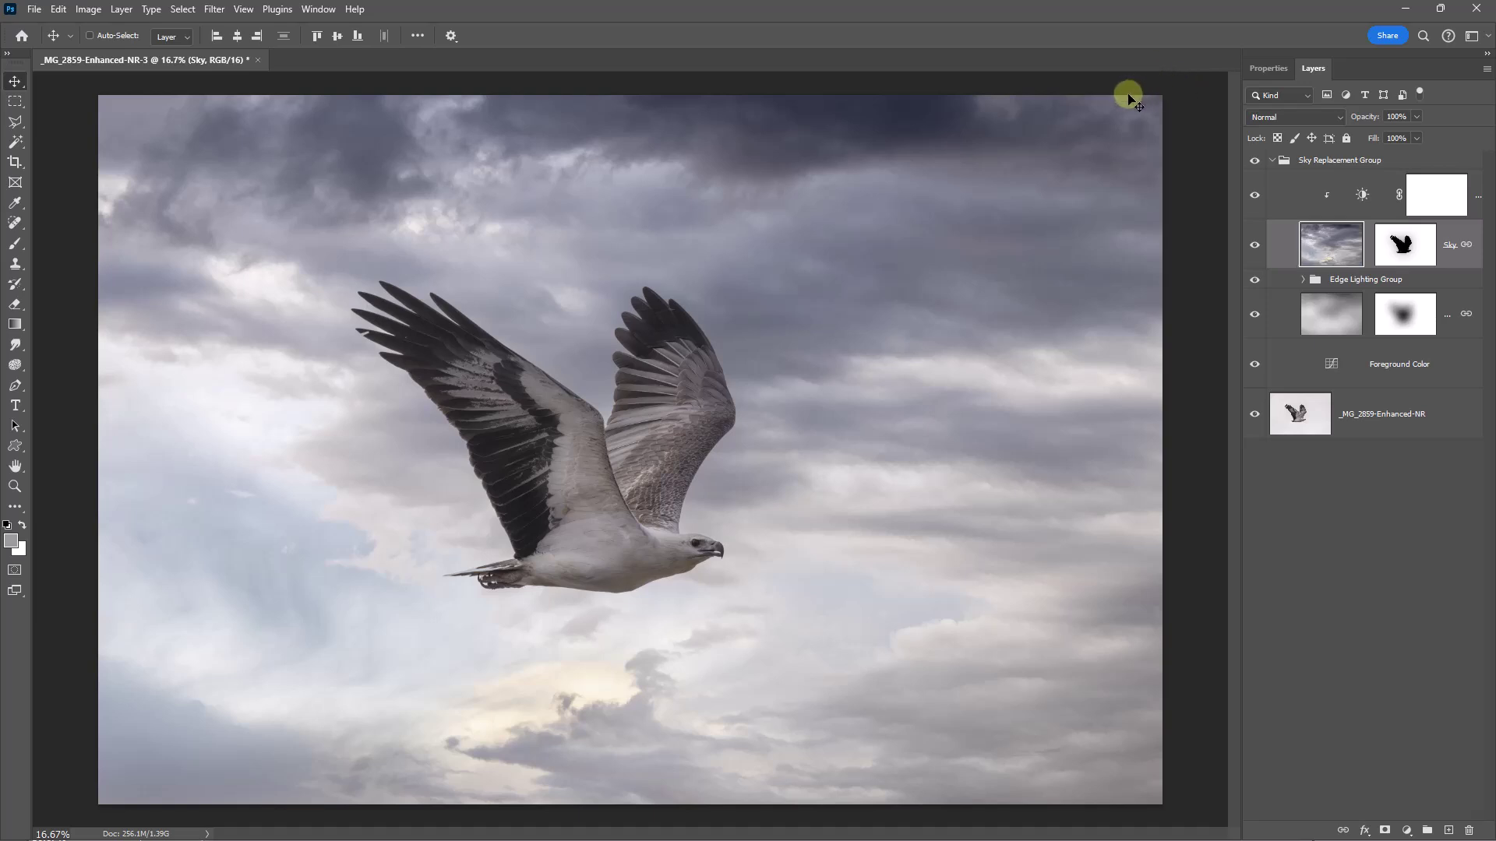
pyautogui.click(1326, 460)
pyautogui.click(1331, 314)
# Apply a 9.6-pixel Gaussian Blur to the Sky layer
pyautogui.click(1333, 247)
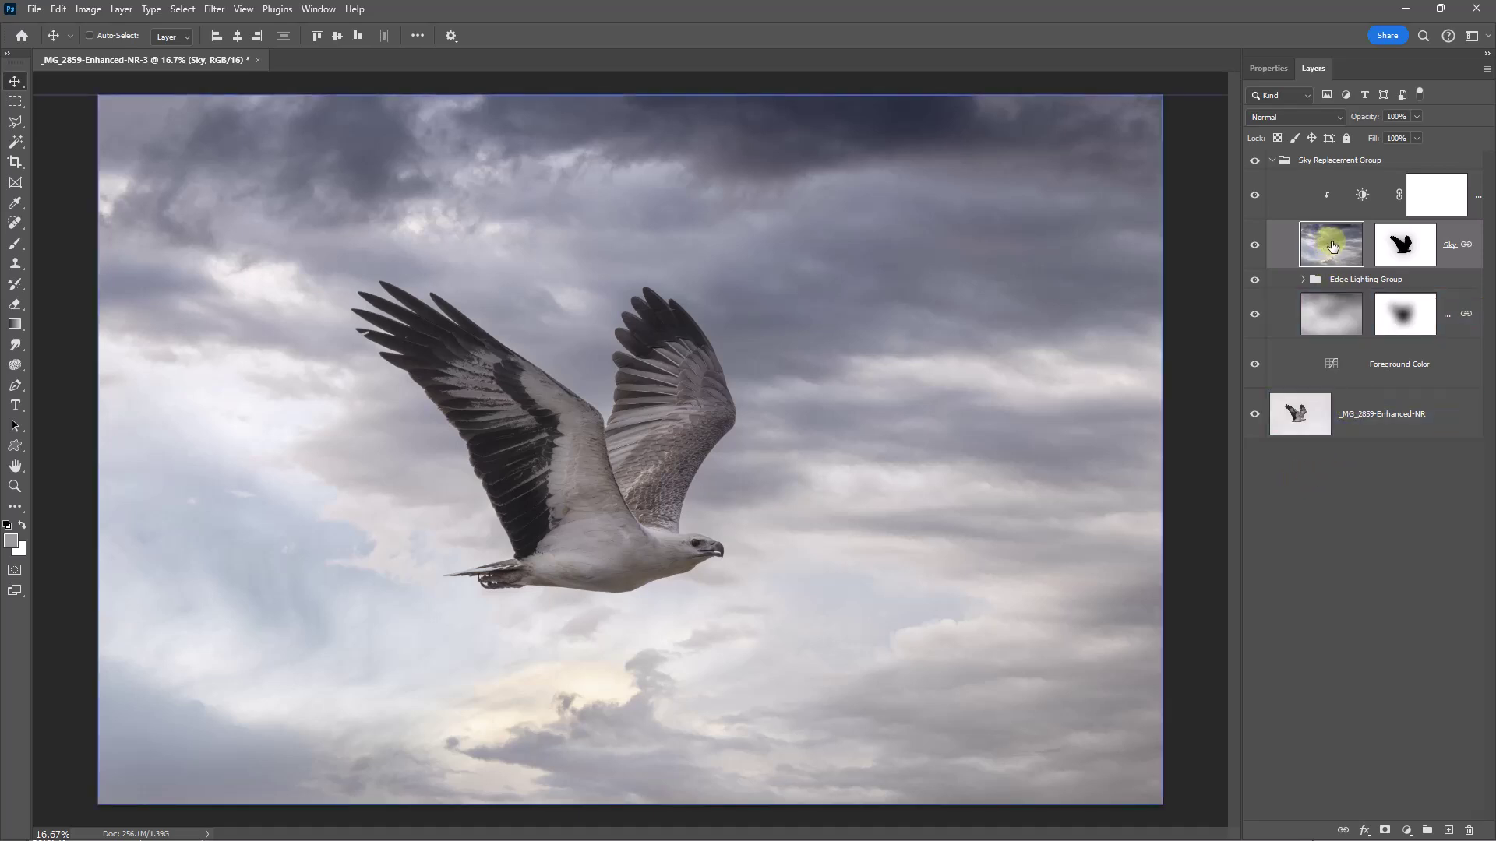
pyautogui.hotkey('alt', ']')
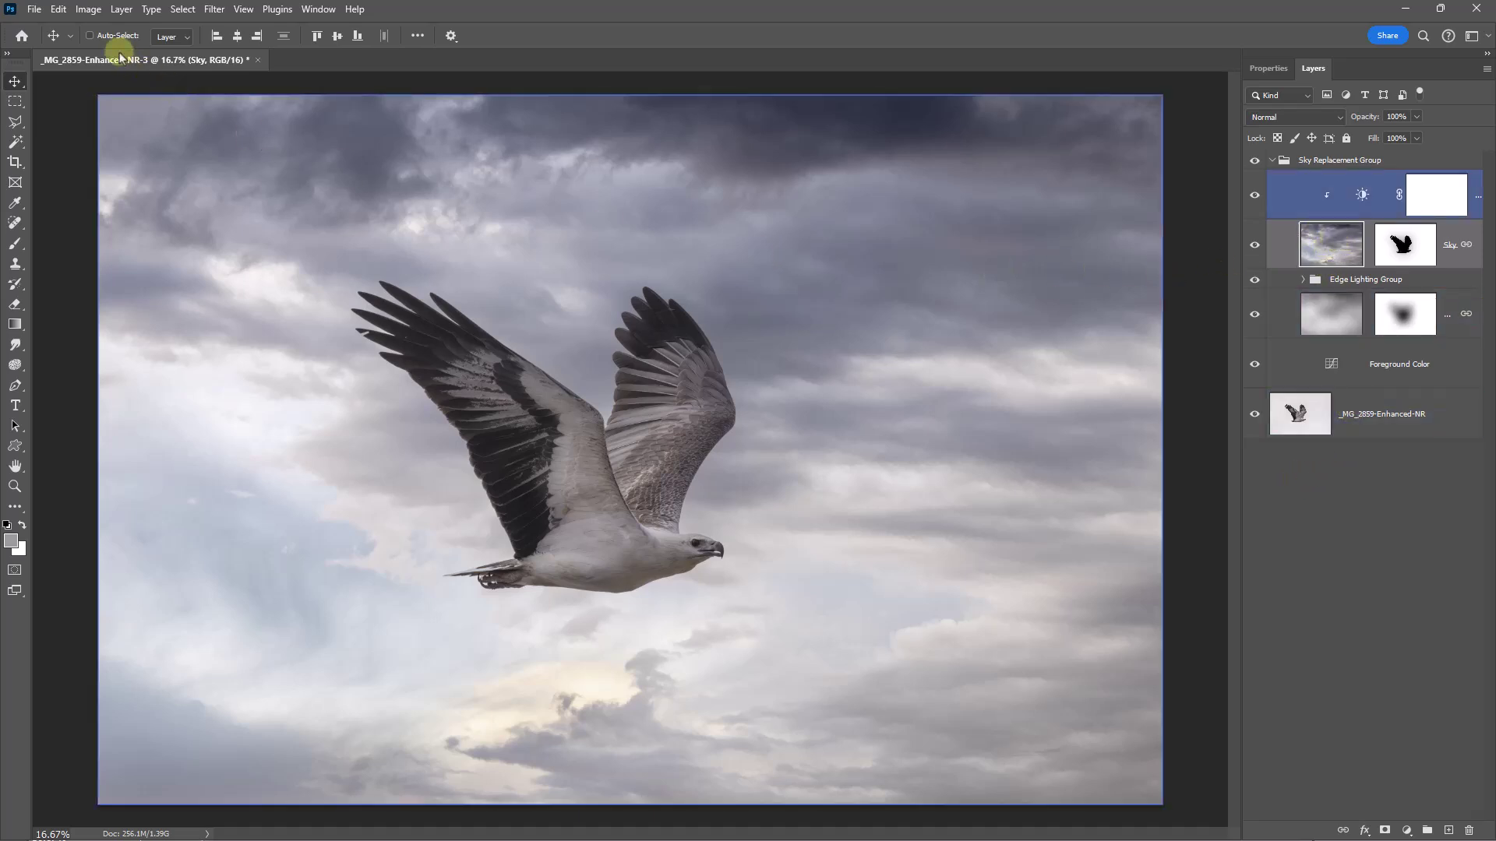
pyautogui.click(214, 11)
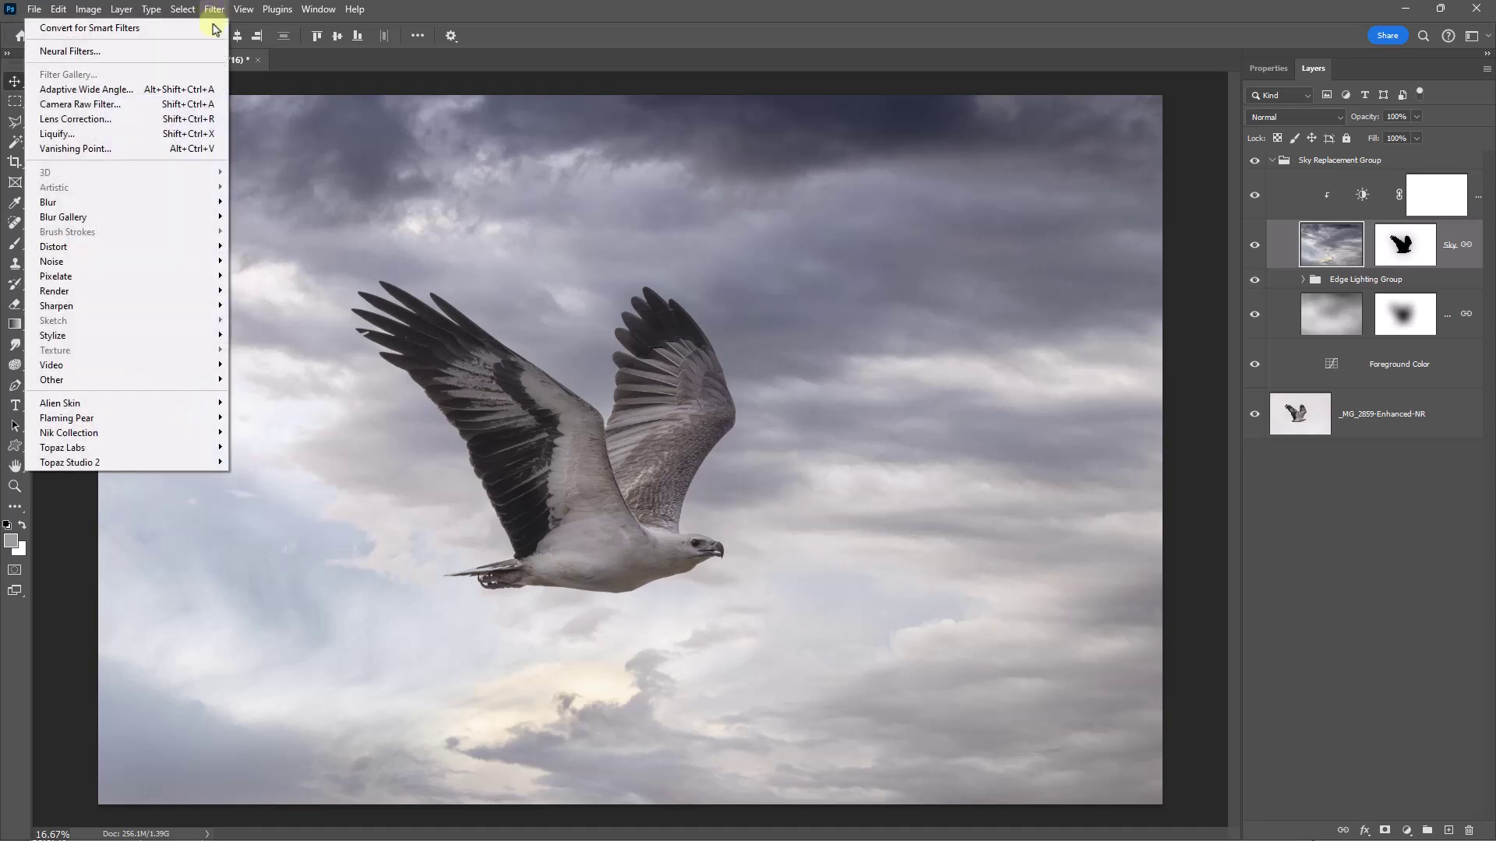
pyautogui.moveTo(121, 202)
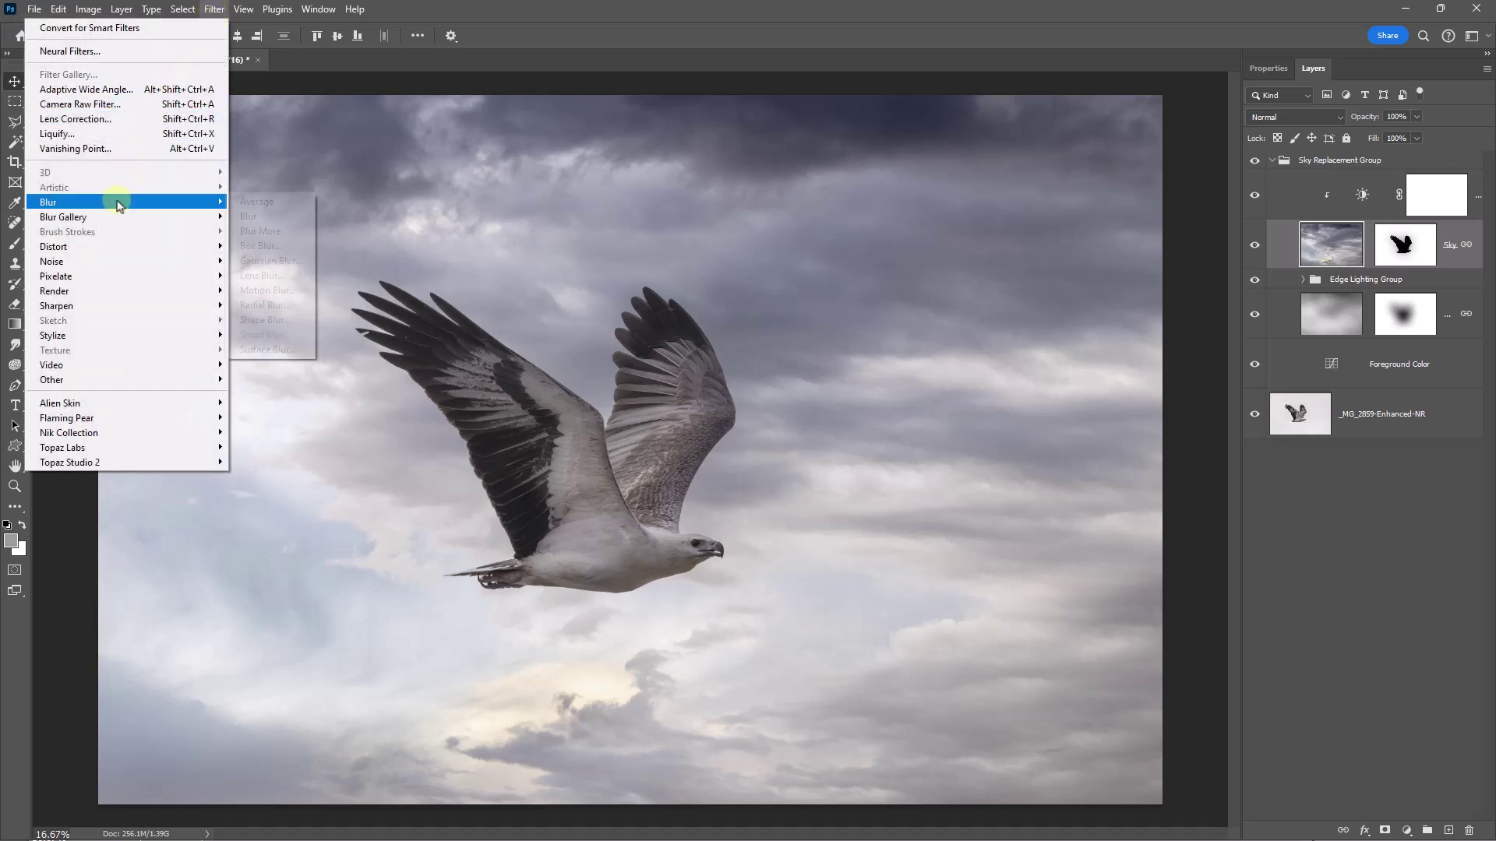
pyautogui.click(266, 260)
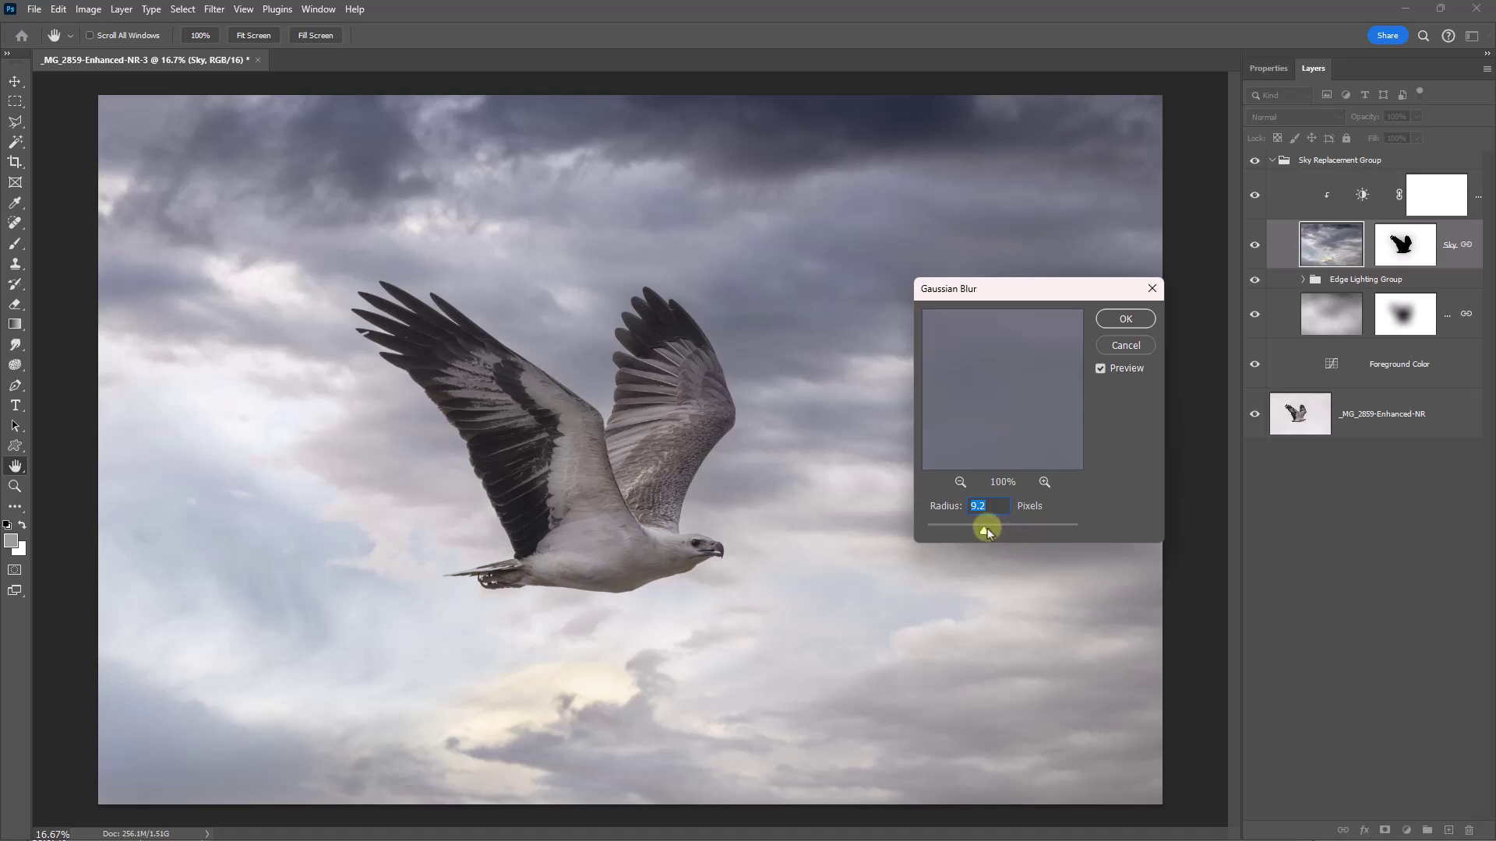
pyautogui.click(1122, 320)
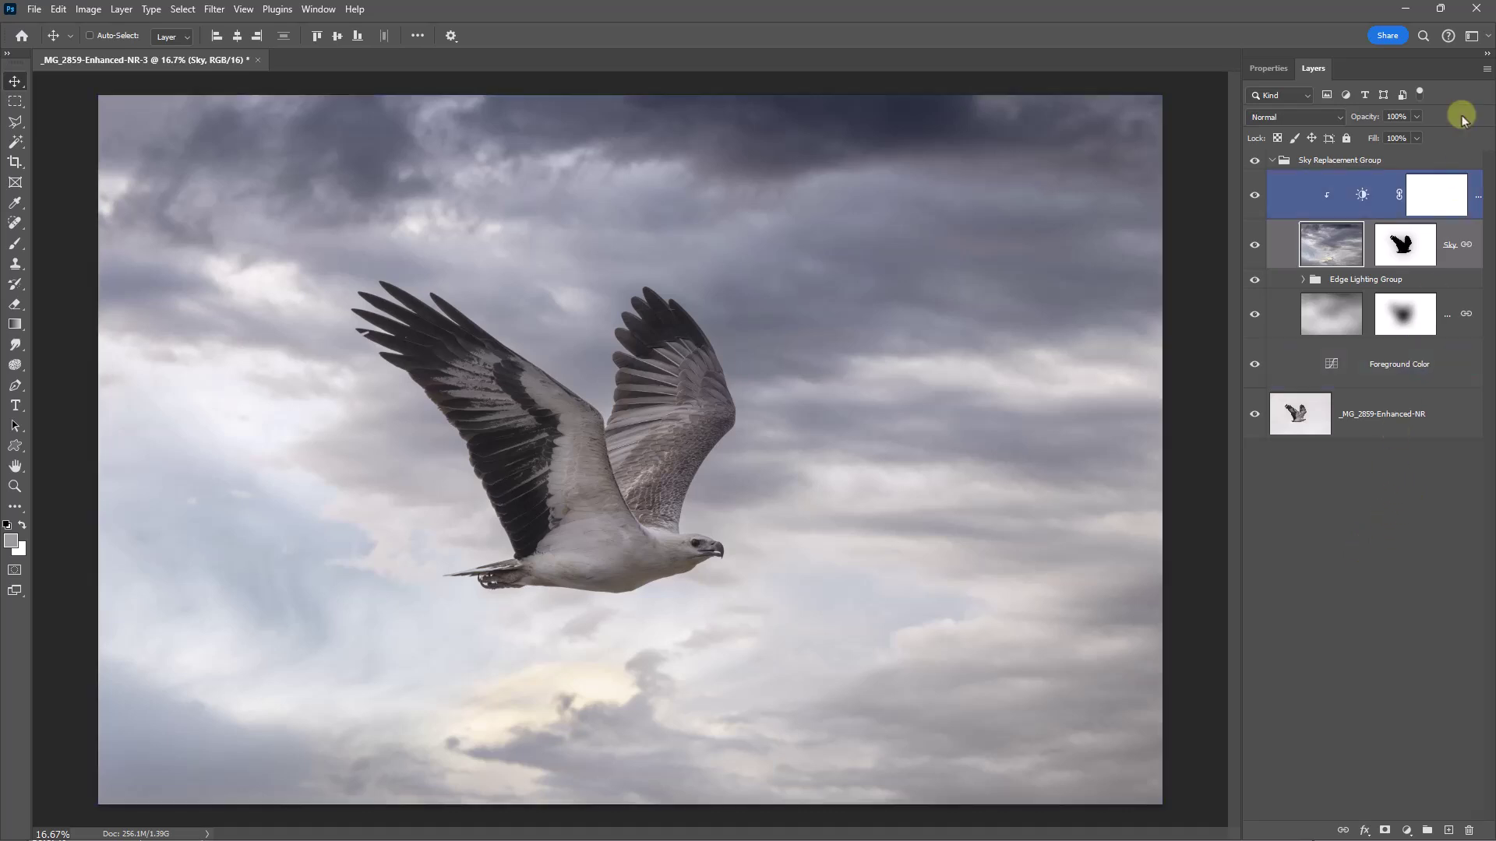
# Flatten the image to a single Background layer and zoom in on the wing tips
pyautogui.click(1486, 72)
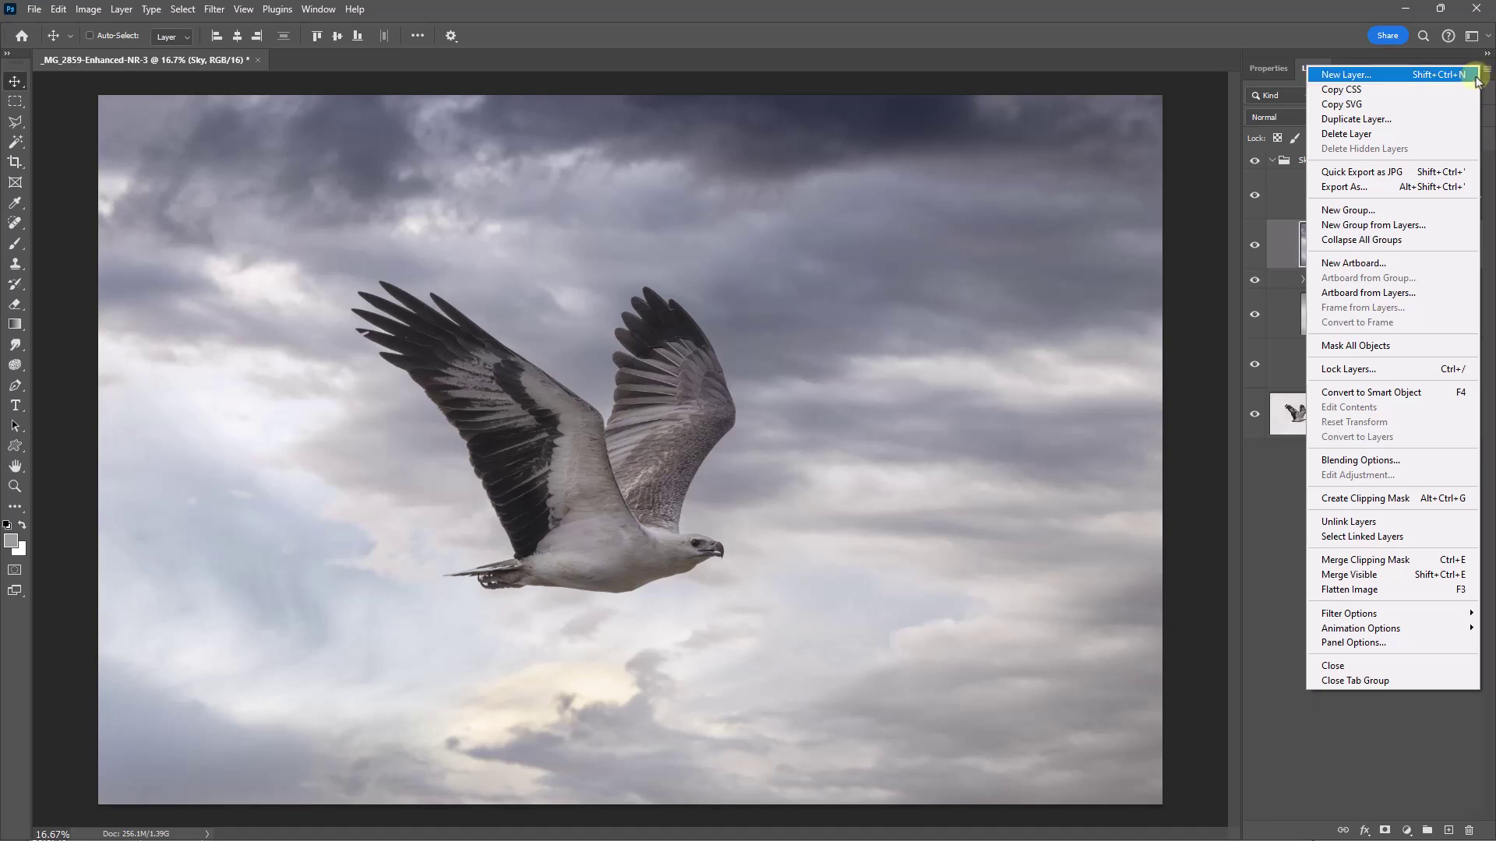
pyautogui.click(1350, 589)
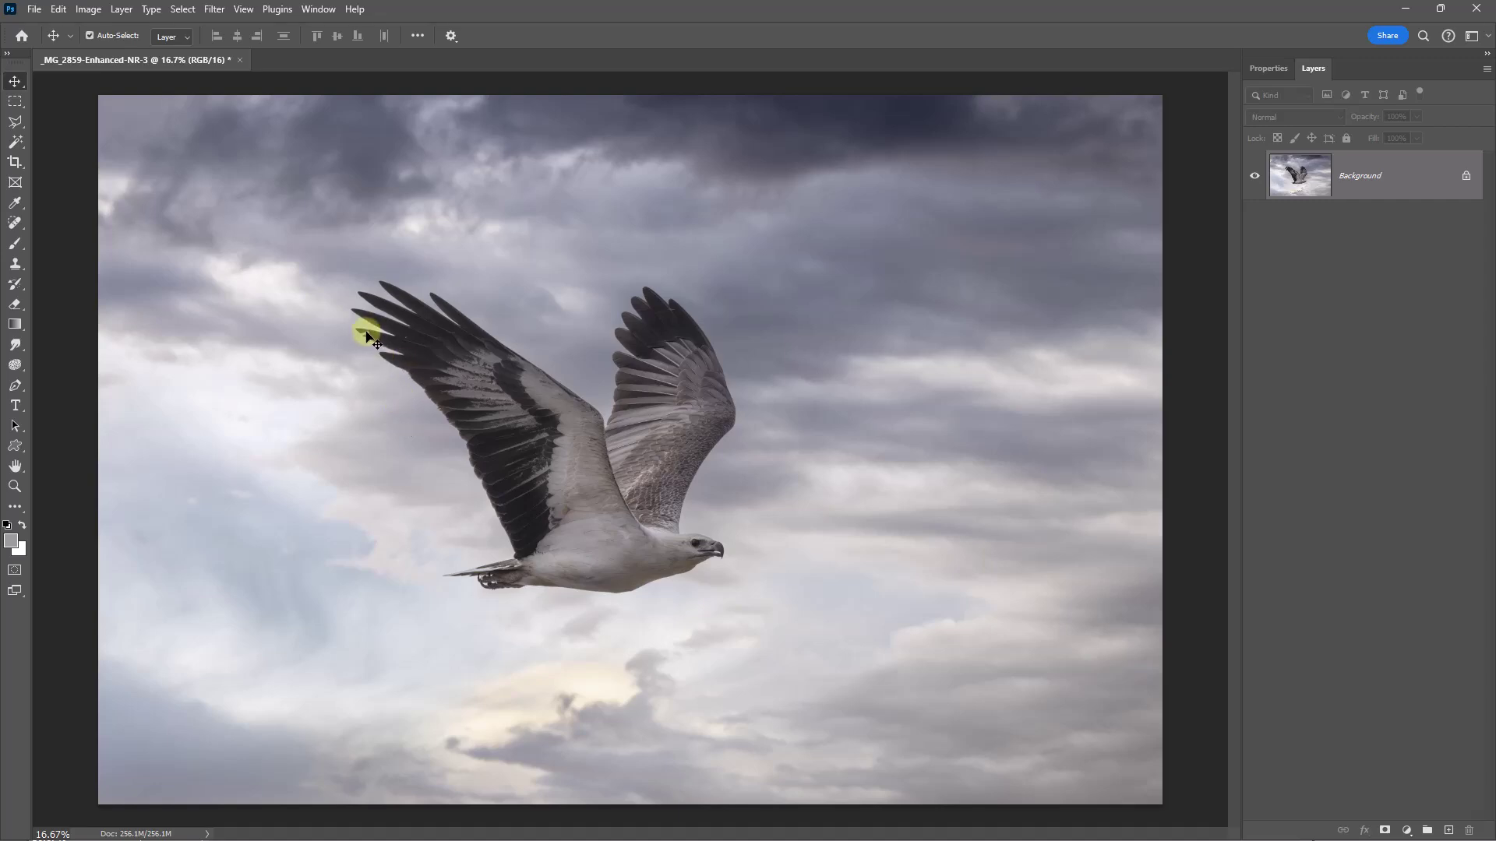
pyautogui.moveTo(368, 329); pyautogui.dragTo(493, 398)
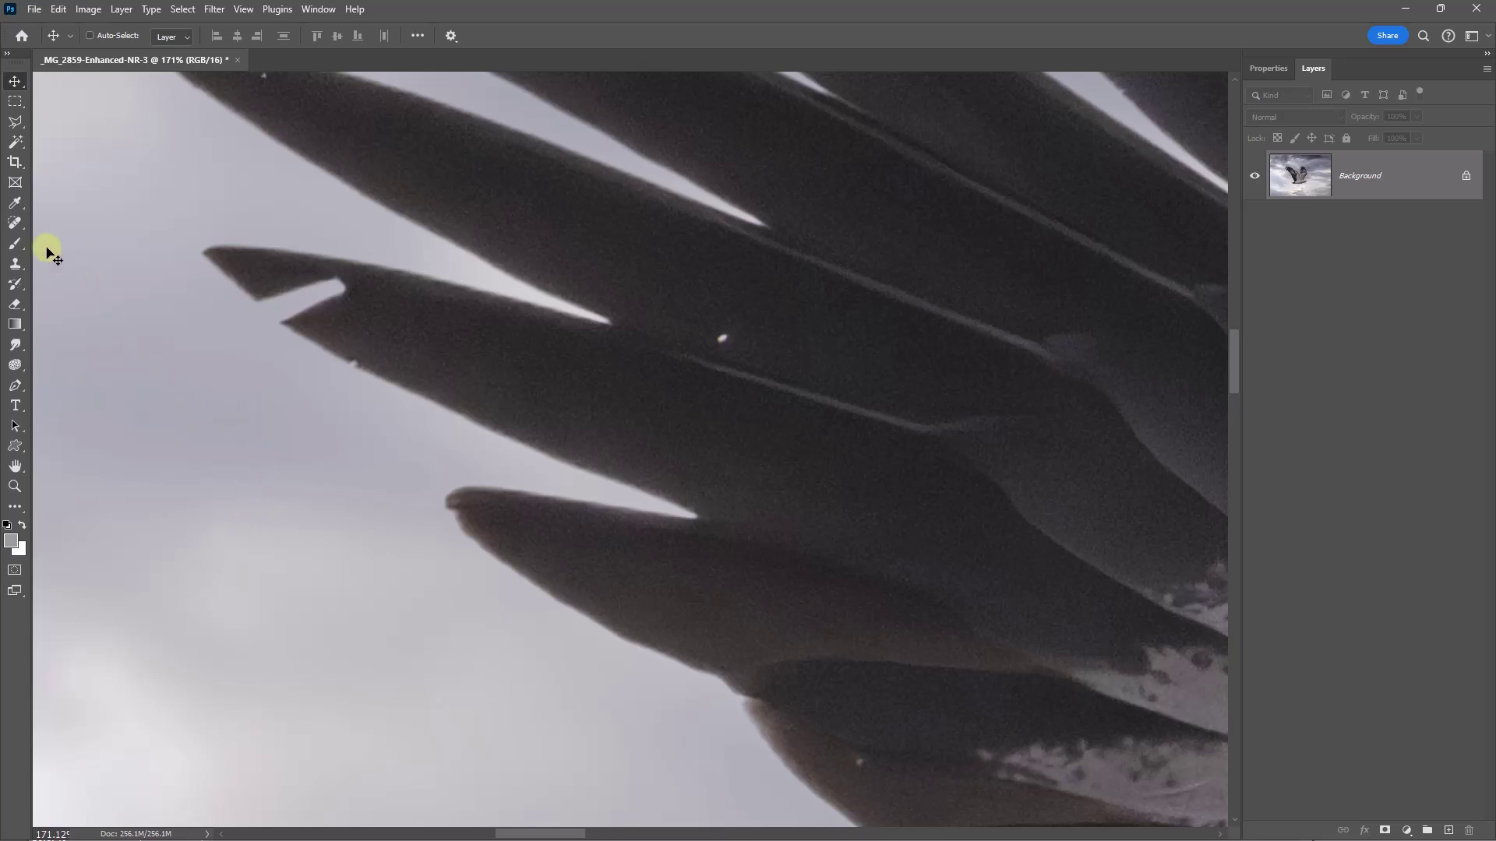
# Heal the notch at the wing feather's tip with an enlarged Spot Healing Brush
pyautogui.click(19, 226)
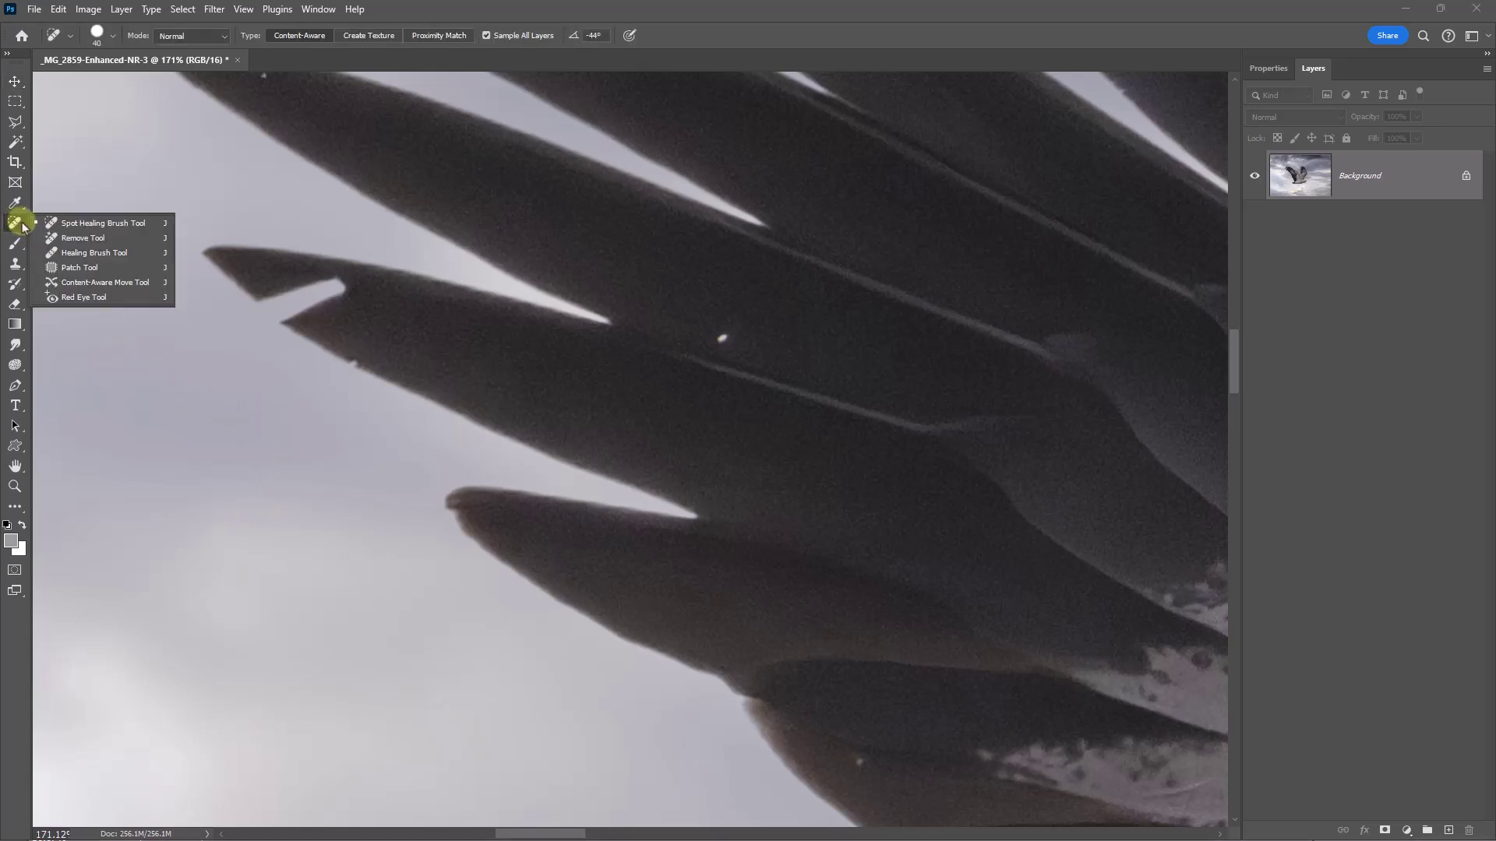
pyautogui.click(63, 225)
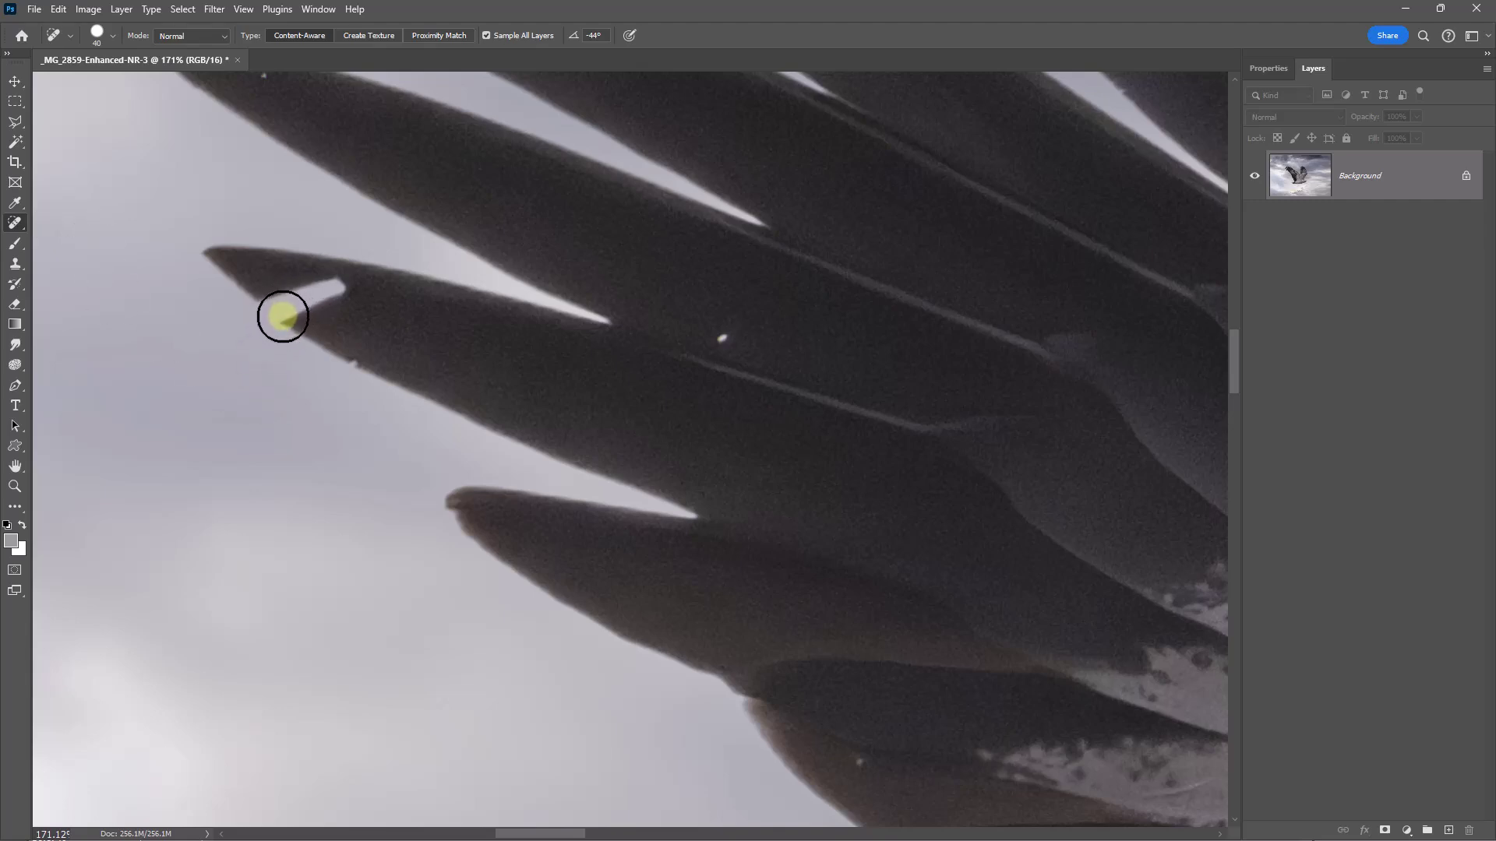
pyautogui.press(']')
pyautogui.press(']')
pyautogui.press(']')
pyautogui.press(']')
pyautogui.press(']')
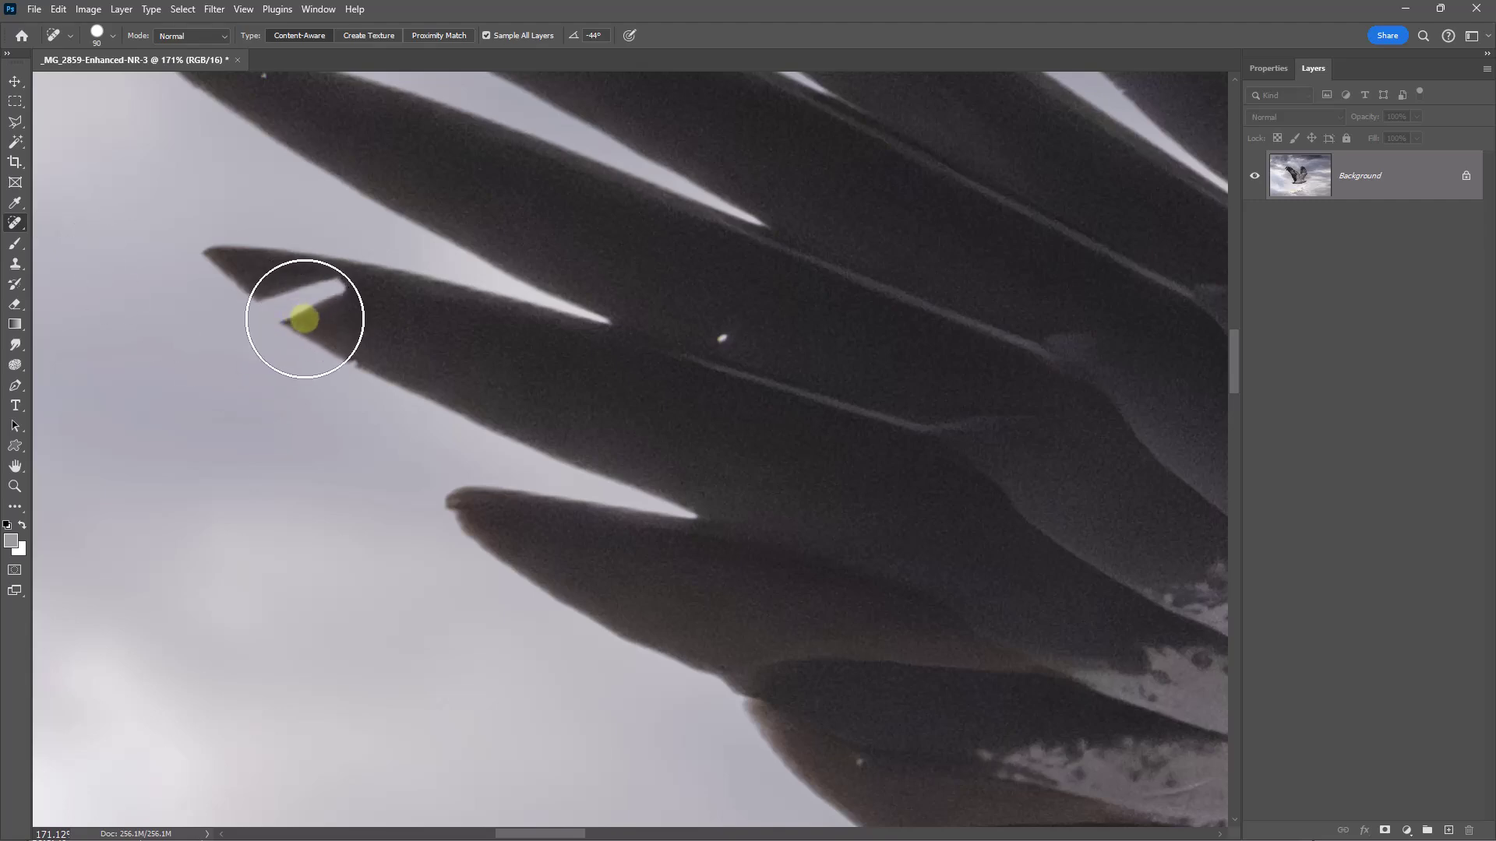
pyautogui.click(304, 322)
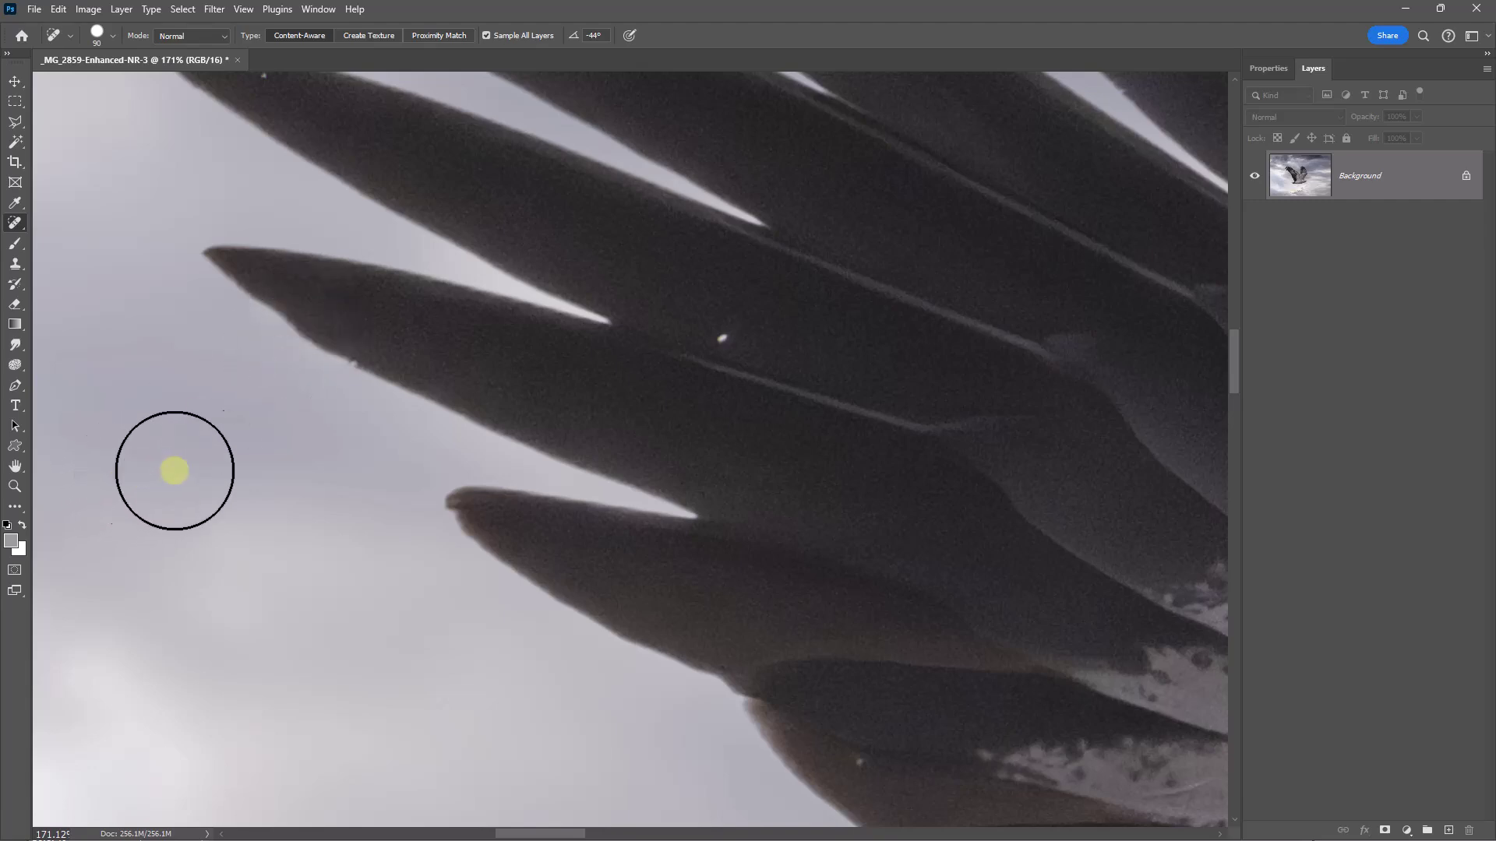
# Remove the small white speck on the feathers using a smaller healing brush
pyautogui.press('[')
pyautogui.press('[')
pyautogui.press('[')
pyautogui.press('[')
pyautogui.press('[')
pyautogui.press('[')
pyautogui.press('[')
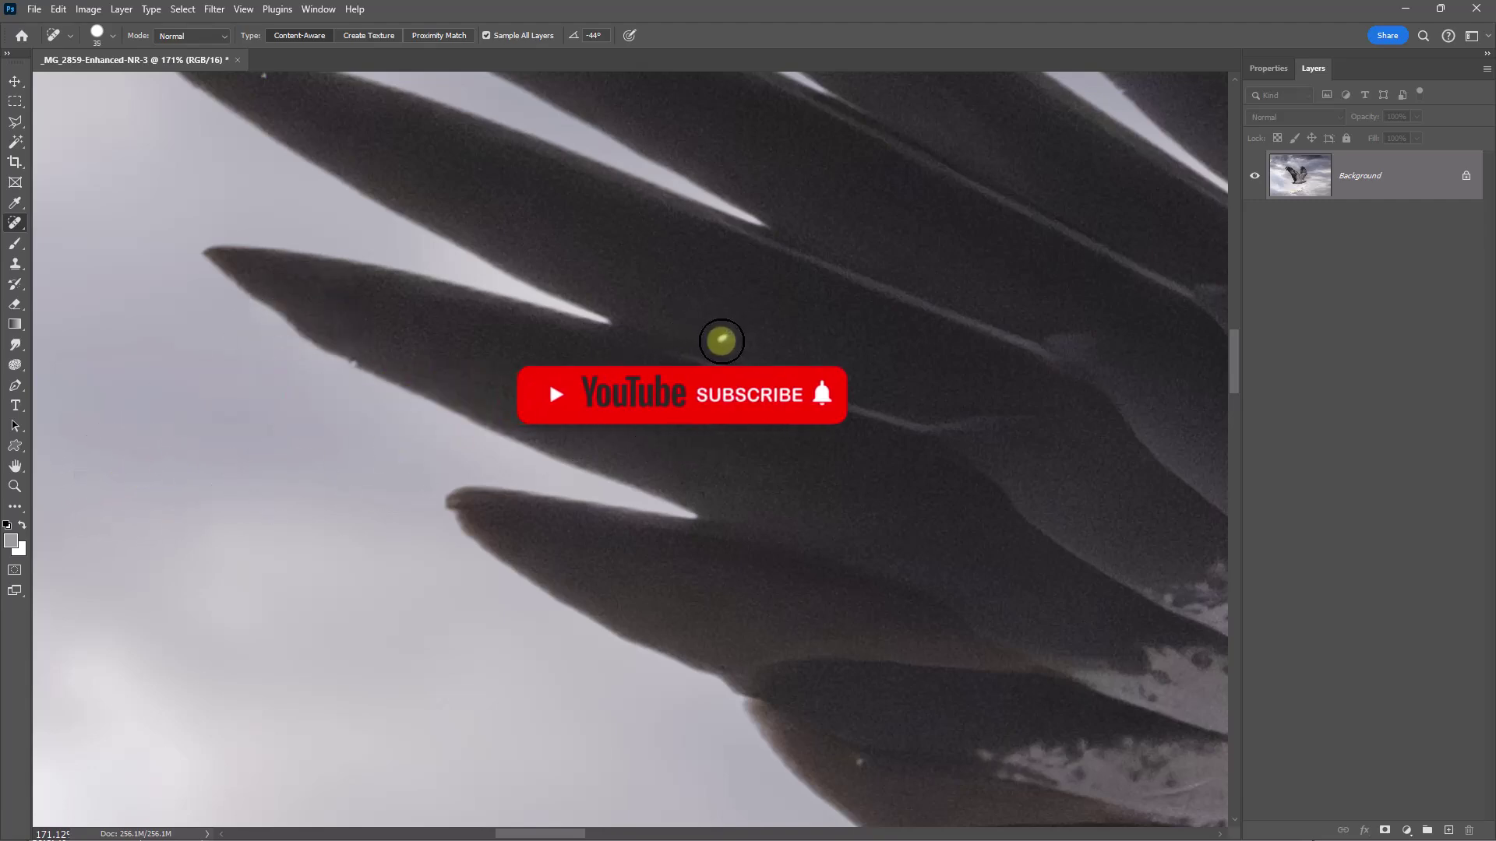
pyautogui.click(722, 339)
pyautogui.press('[')
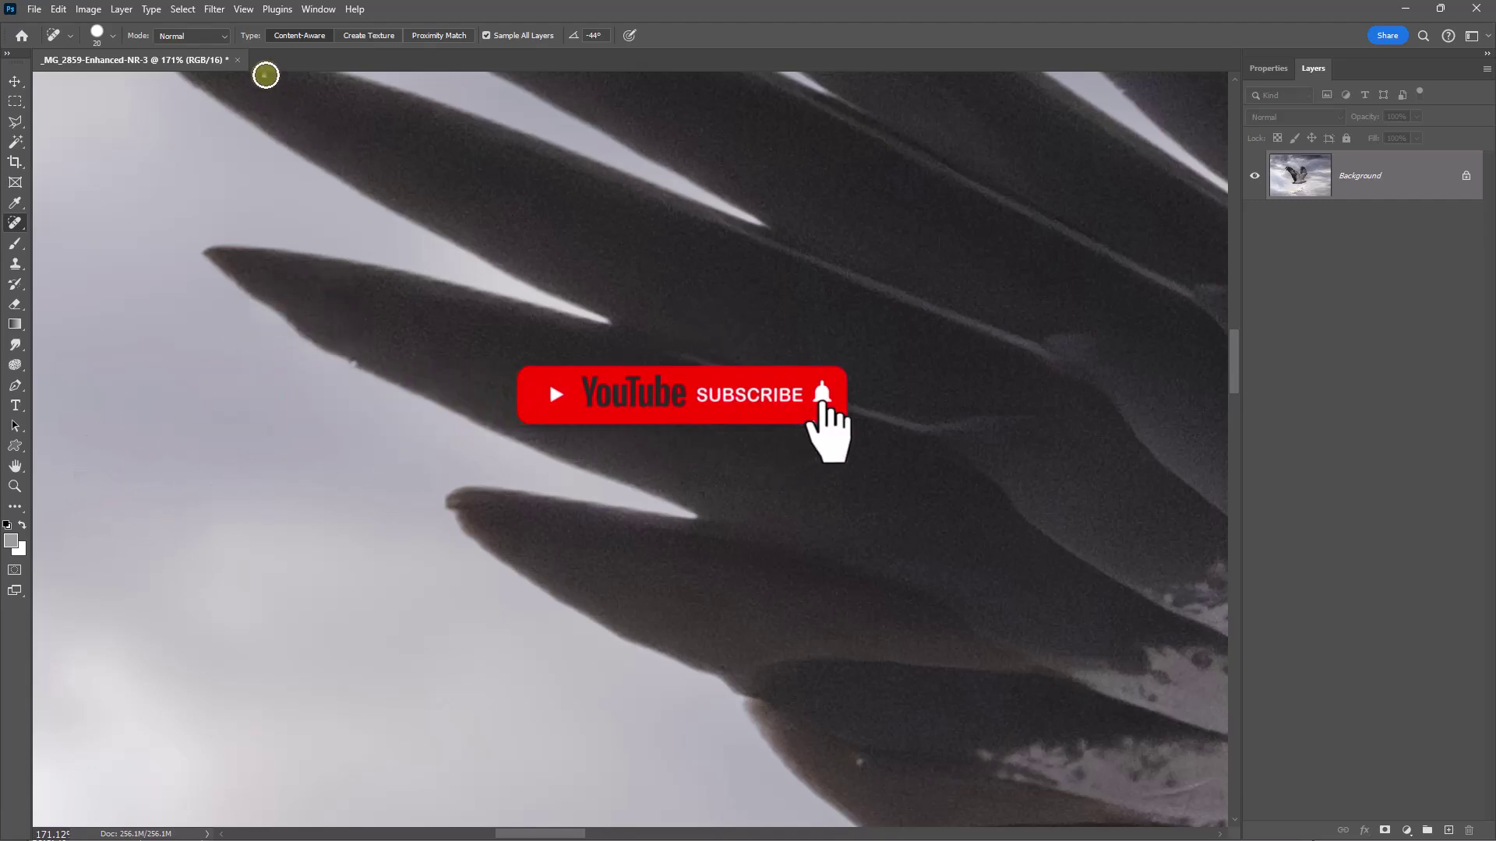